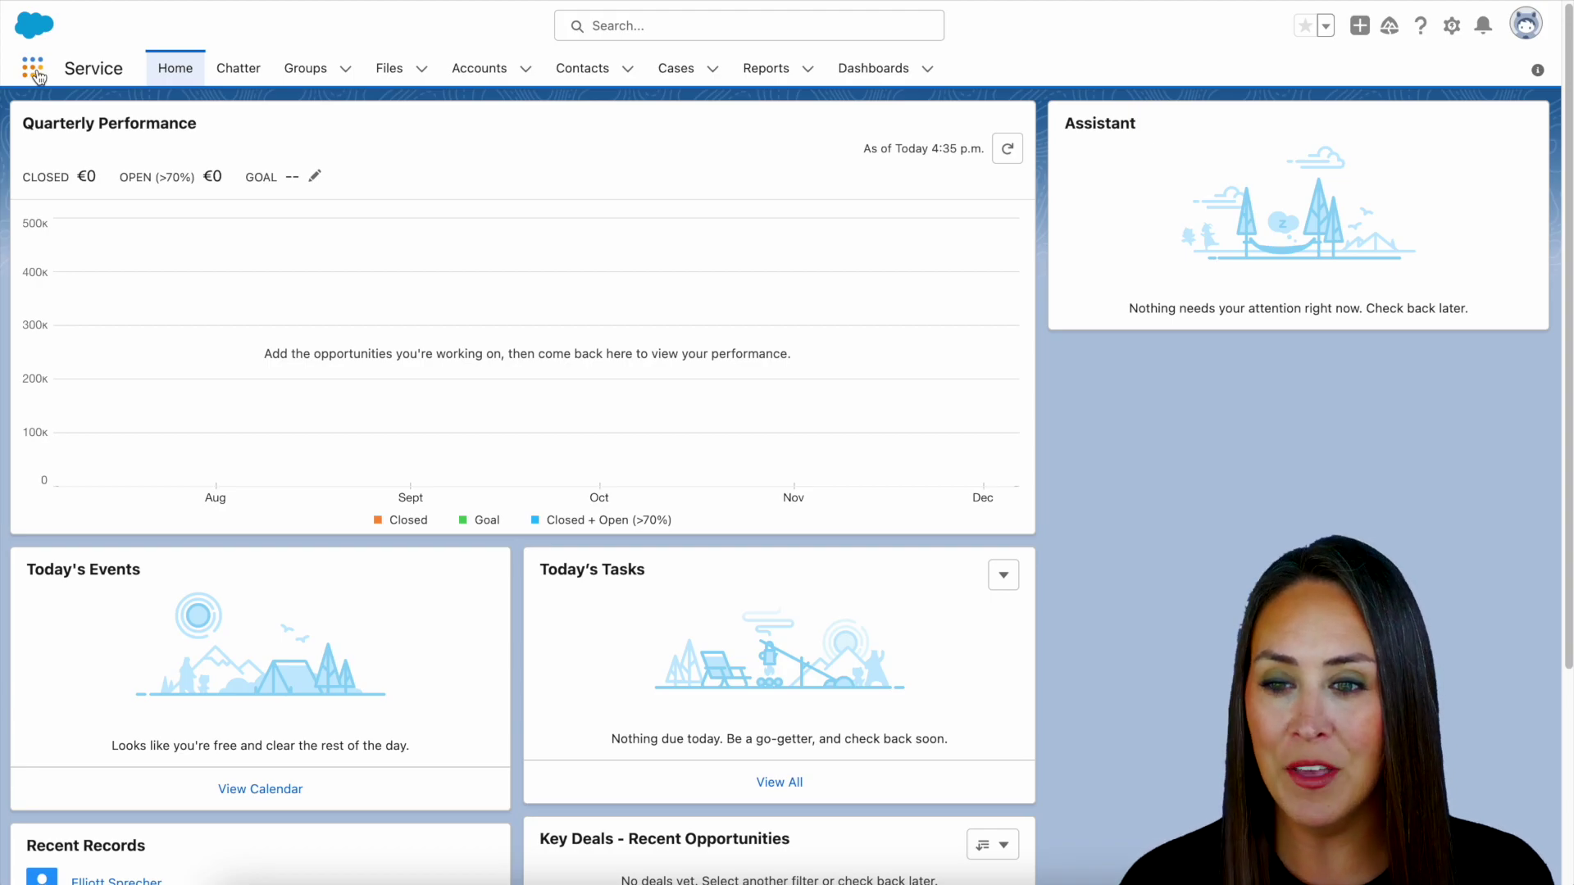
Launch the Jotform app from Salesforce's App Launcher by searching for 'Jotform'.
{"action": "left_click", "coordinate": [34, 70]}
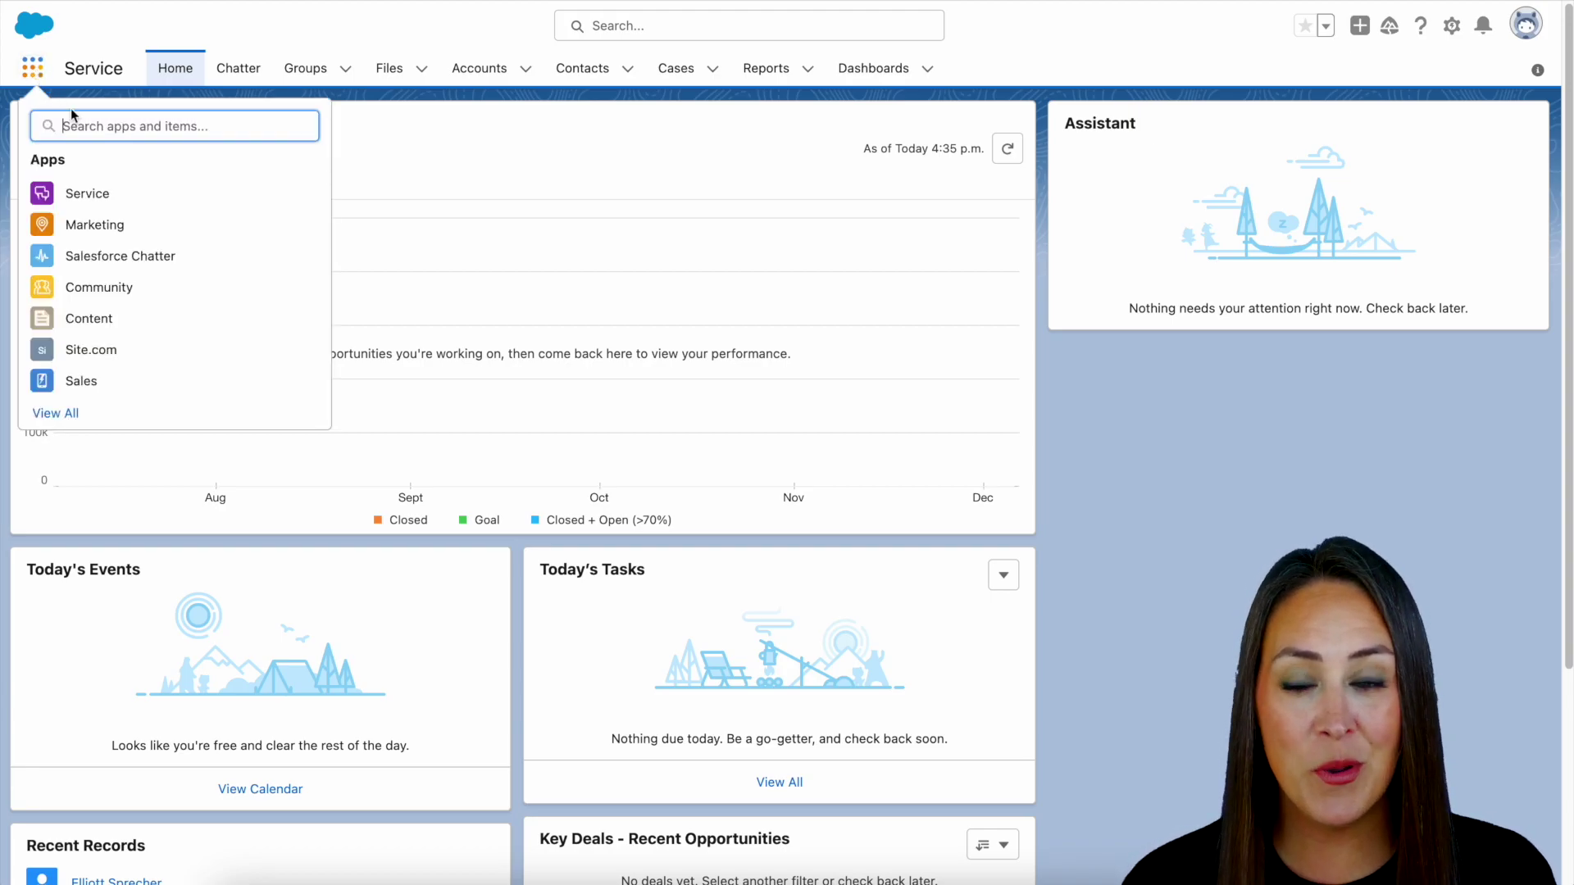
{"action": "type", "text": "Jotform"}
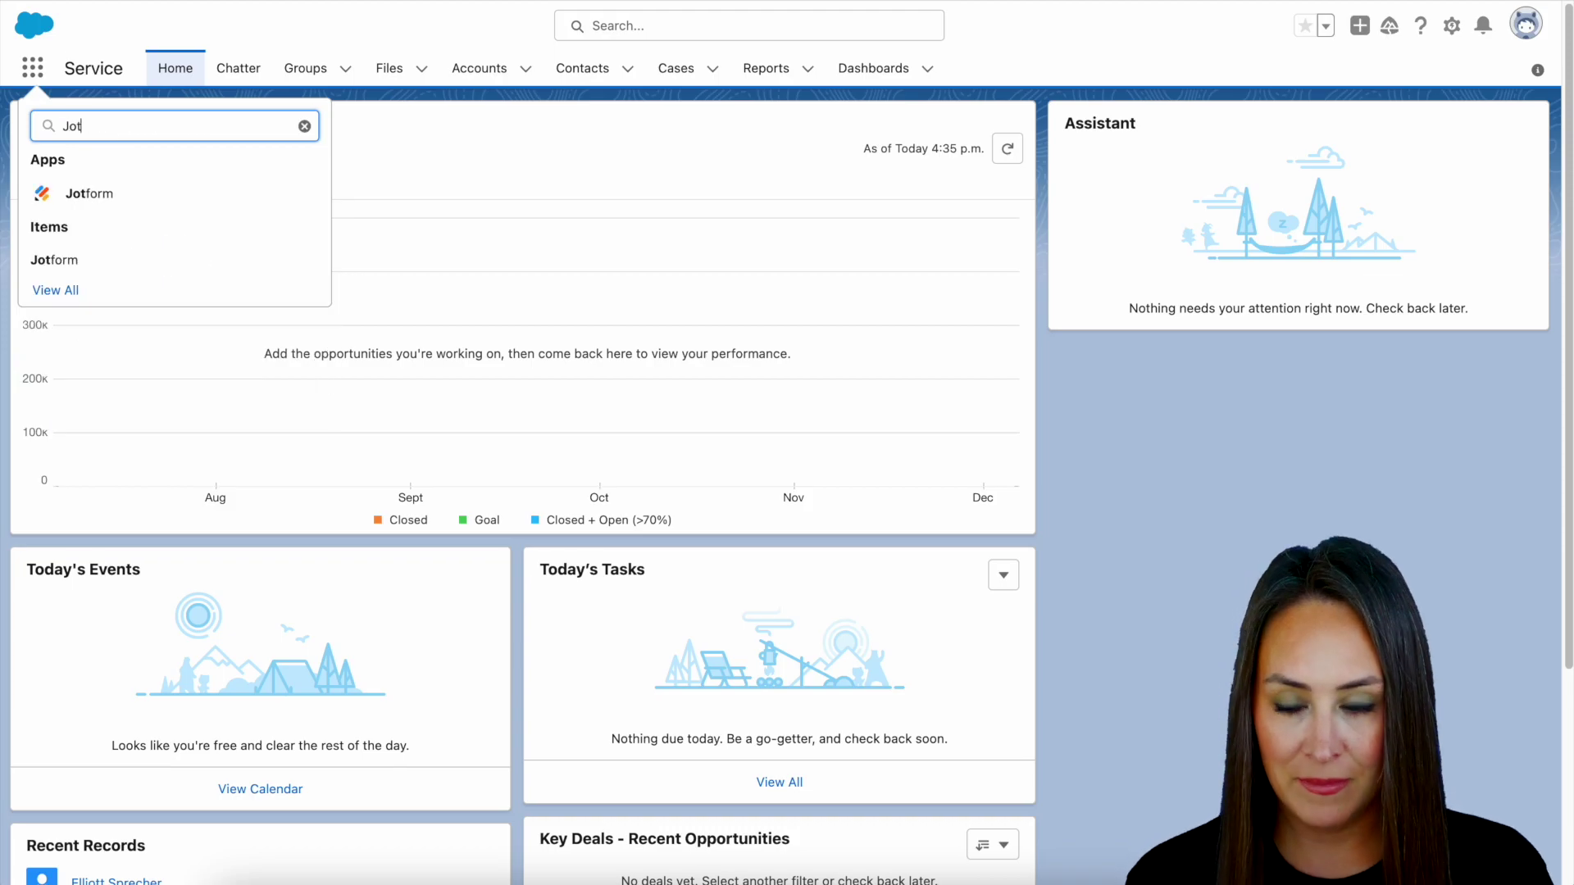
{"action": "left_click", "coordinate": [129, 196]}
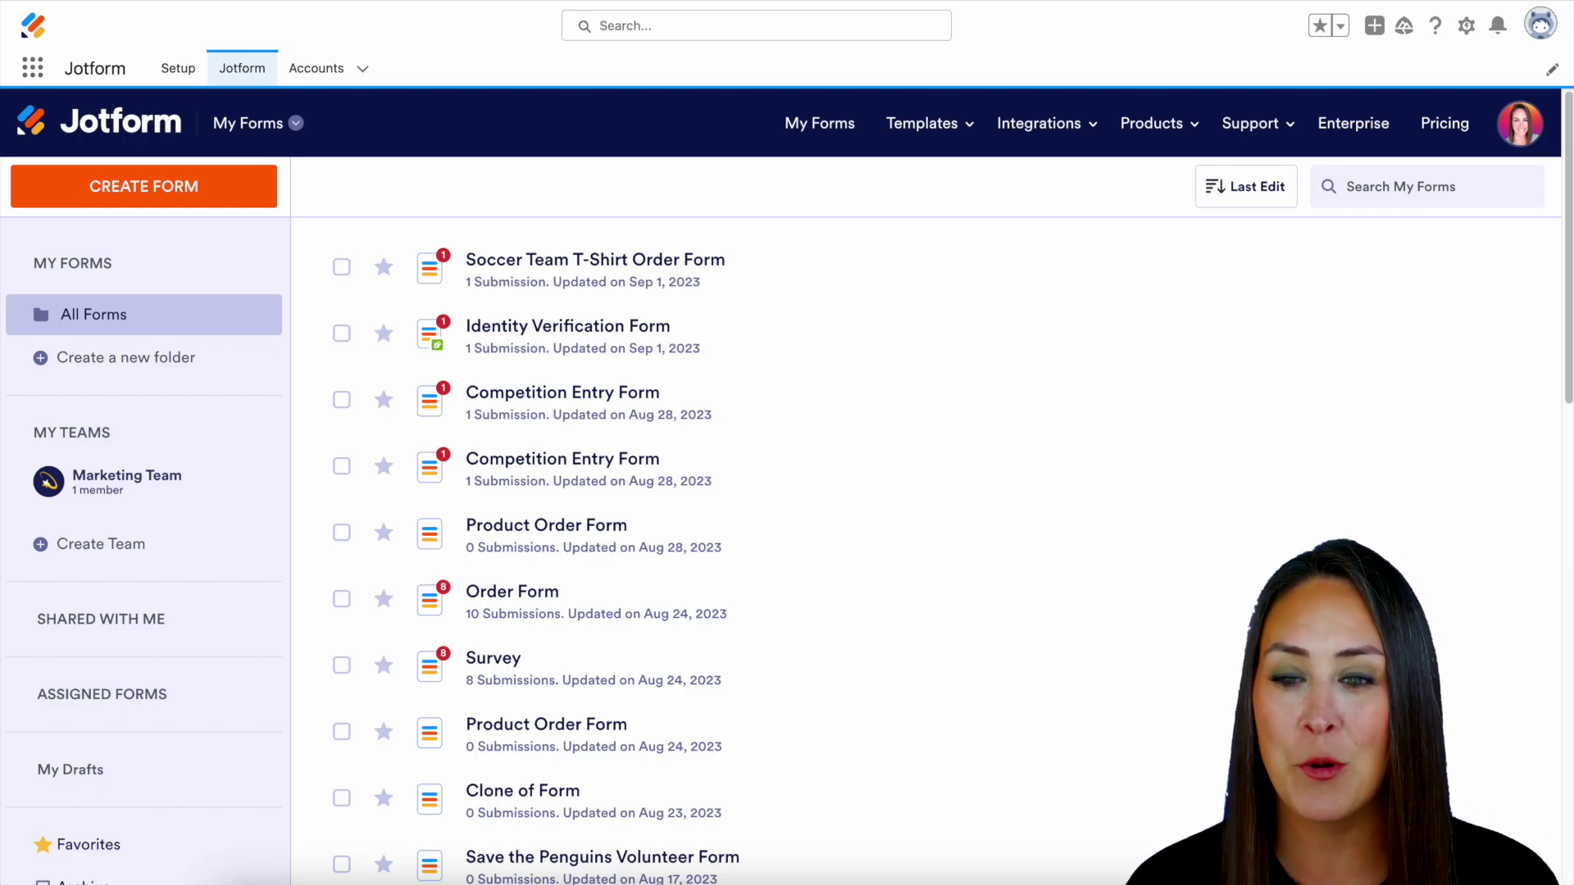
Start a new Salesforce form based on the Account object.
{"action": "left_click", "coordinate": [174, 201]}
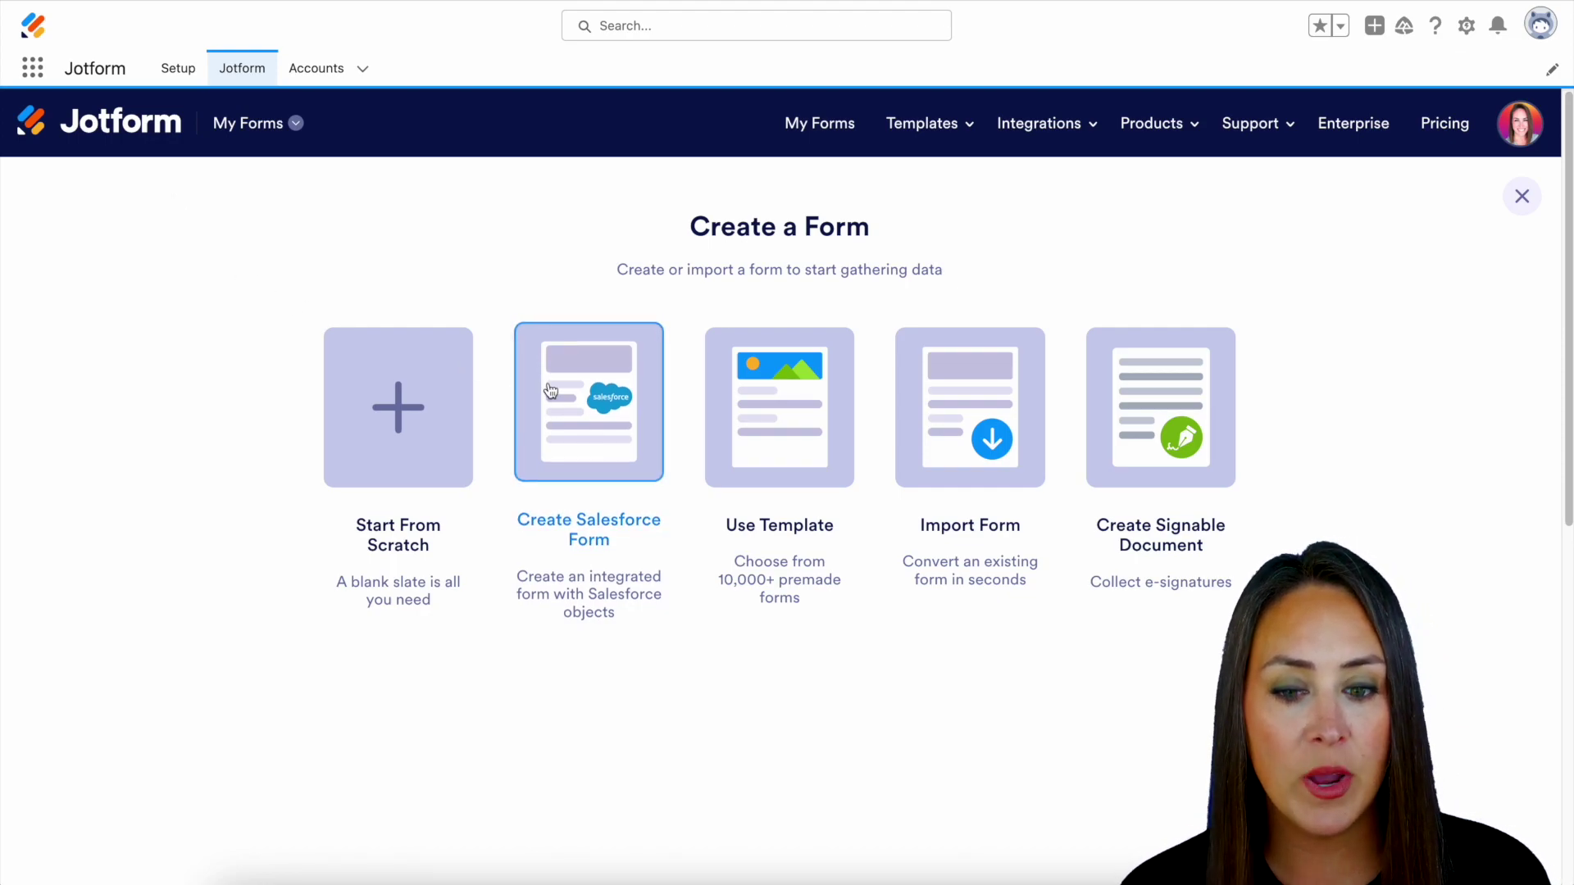
{"action": "left_click", "coordinate": [562, 418]}
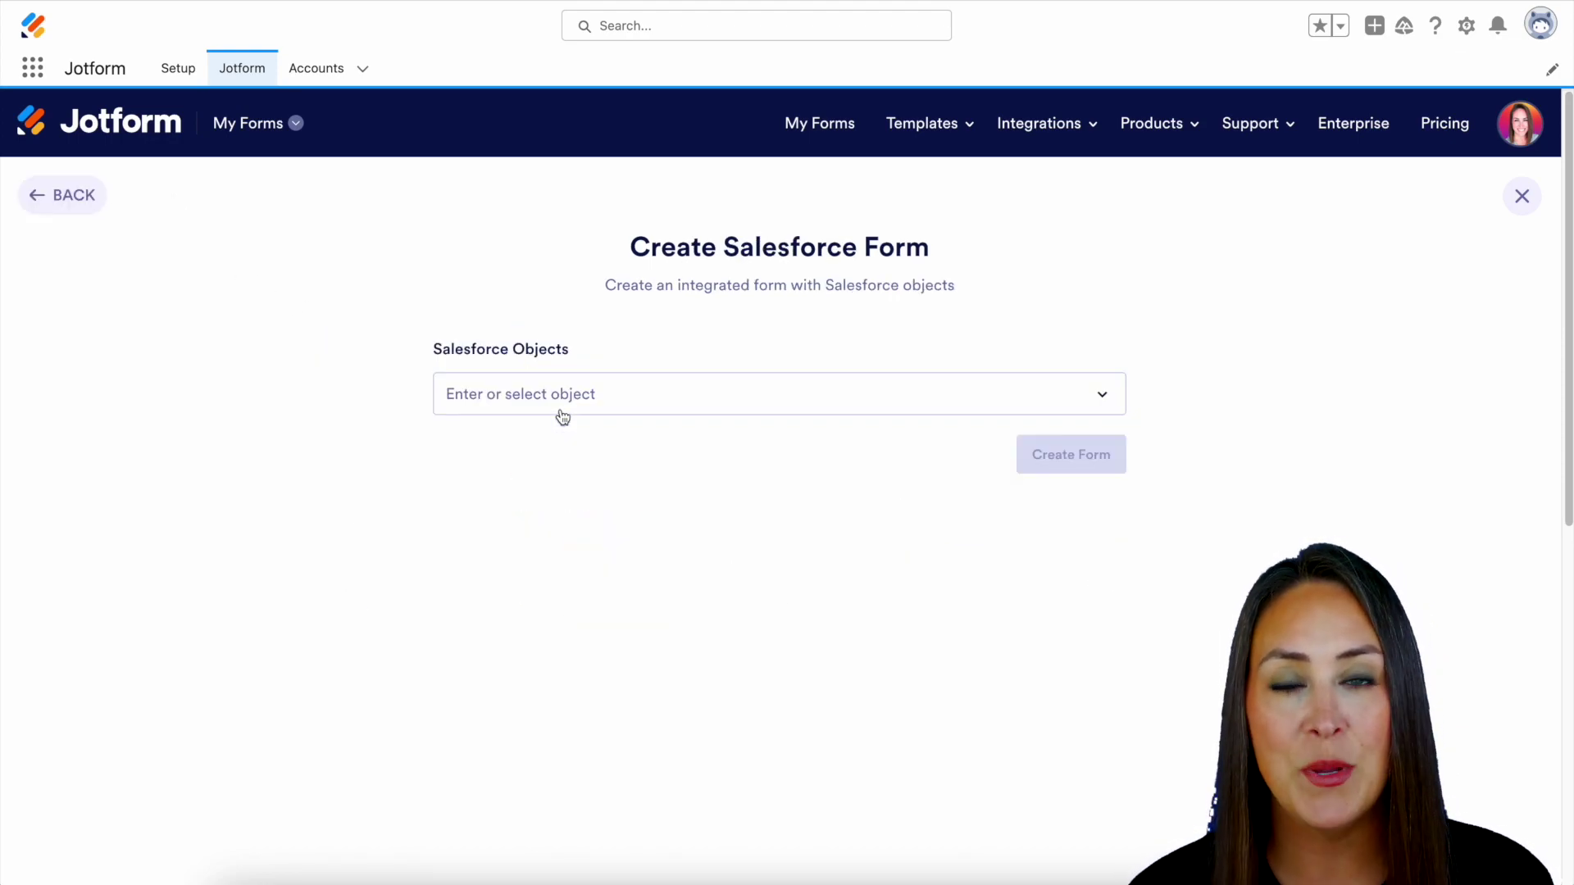
{"action": "left_click", "coordinate": [622, 397]}
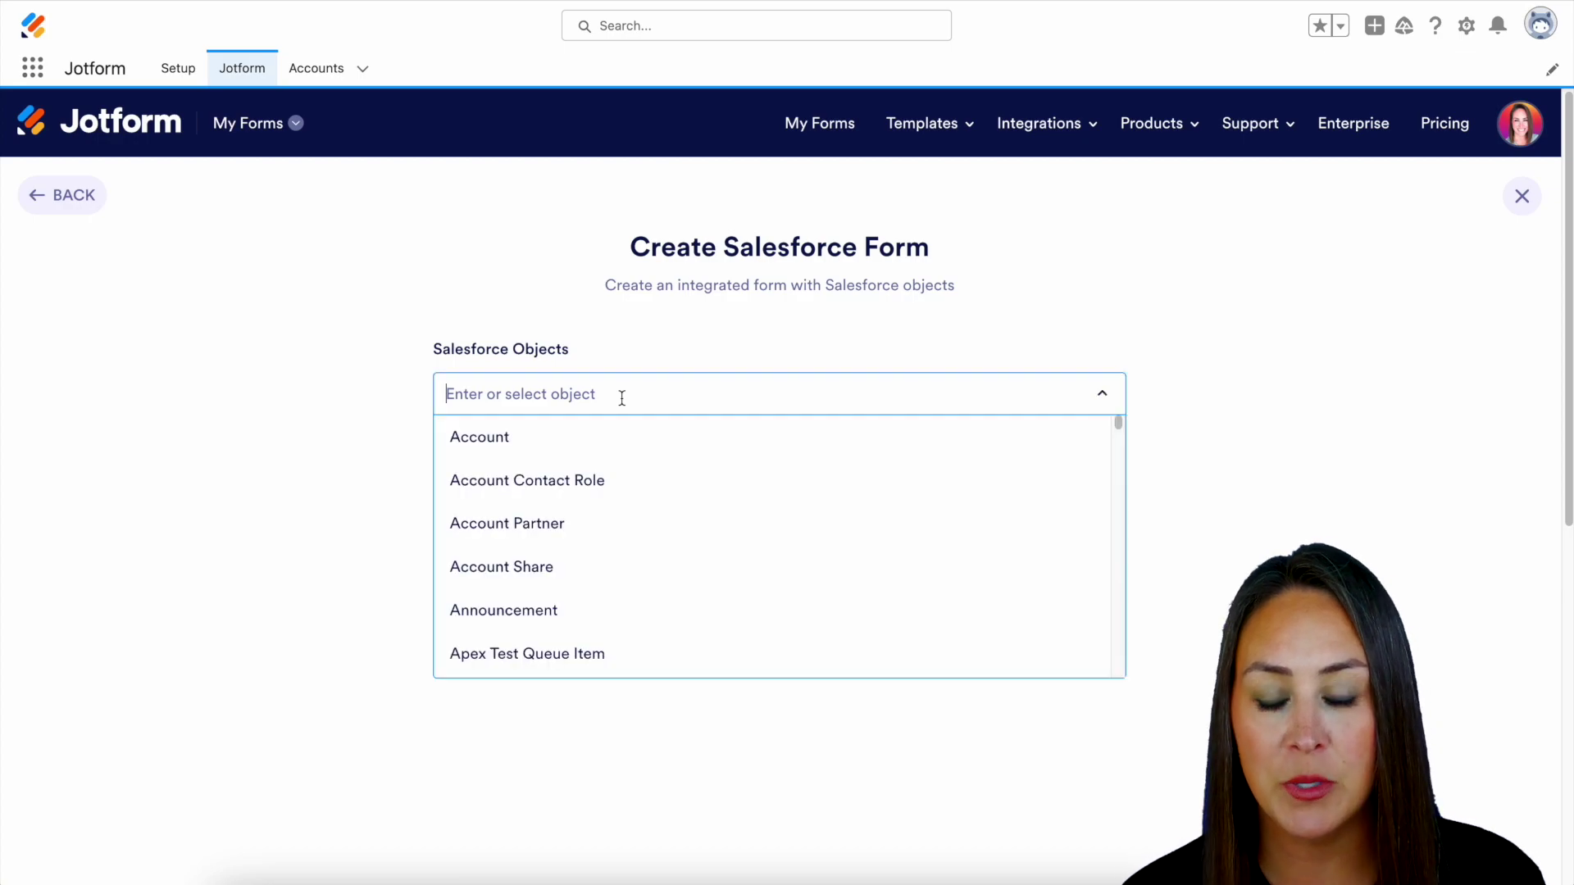
{"action": "left_click", "coordinate": [501, 443]}
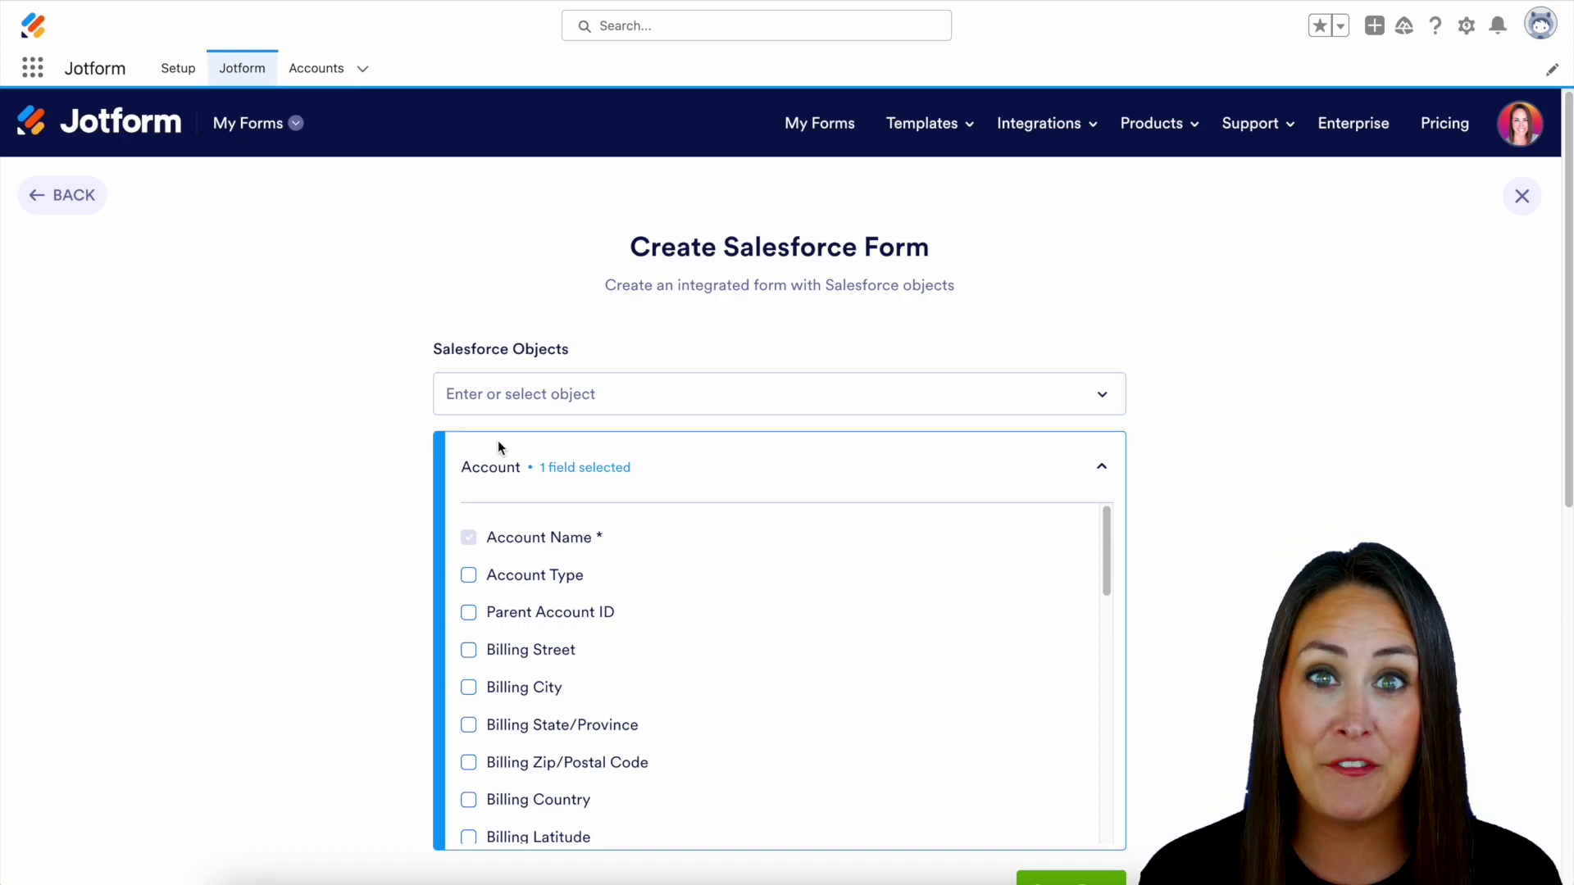
Select Billing Street, City, State/Province, Zip/Postal Code, Account Phone and Website fields.
{"action": "scroll", "coordinate": [828, 535], "scroll_direction": "down", "scroll_amount": 2}
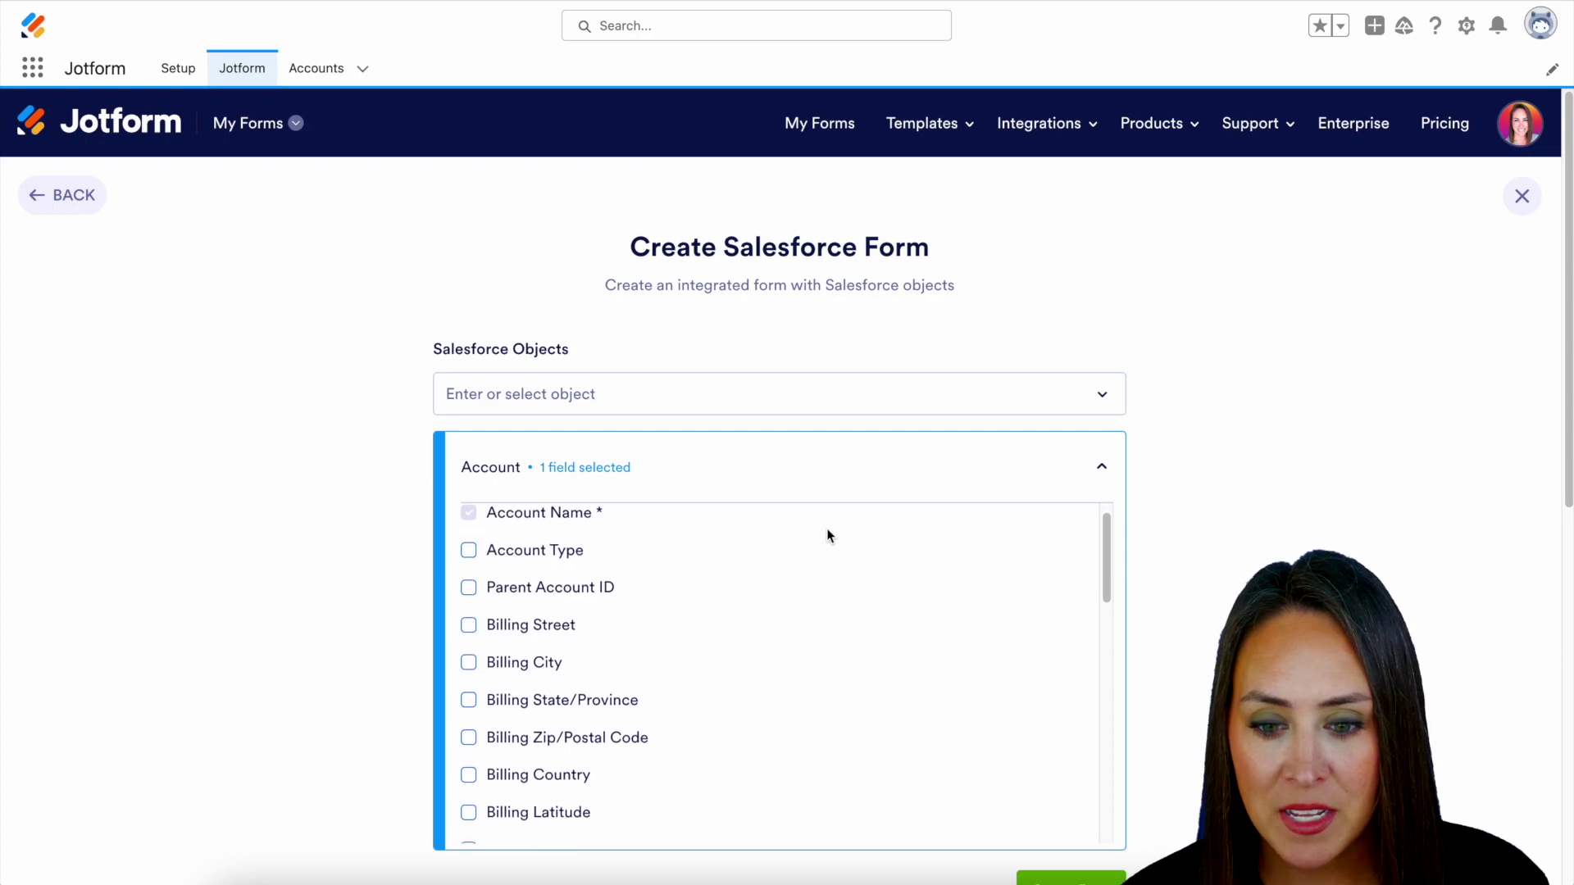
{"action": "left_click", "coordinate": [468, 560]}
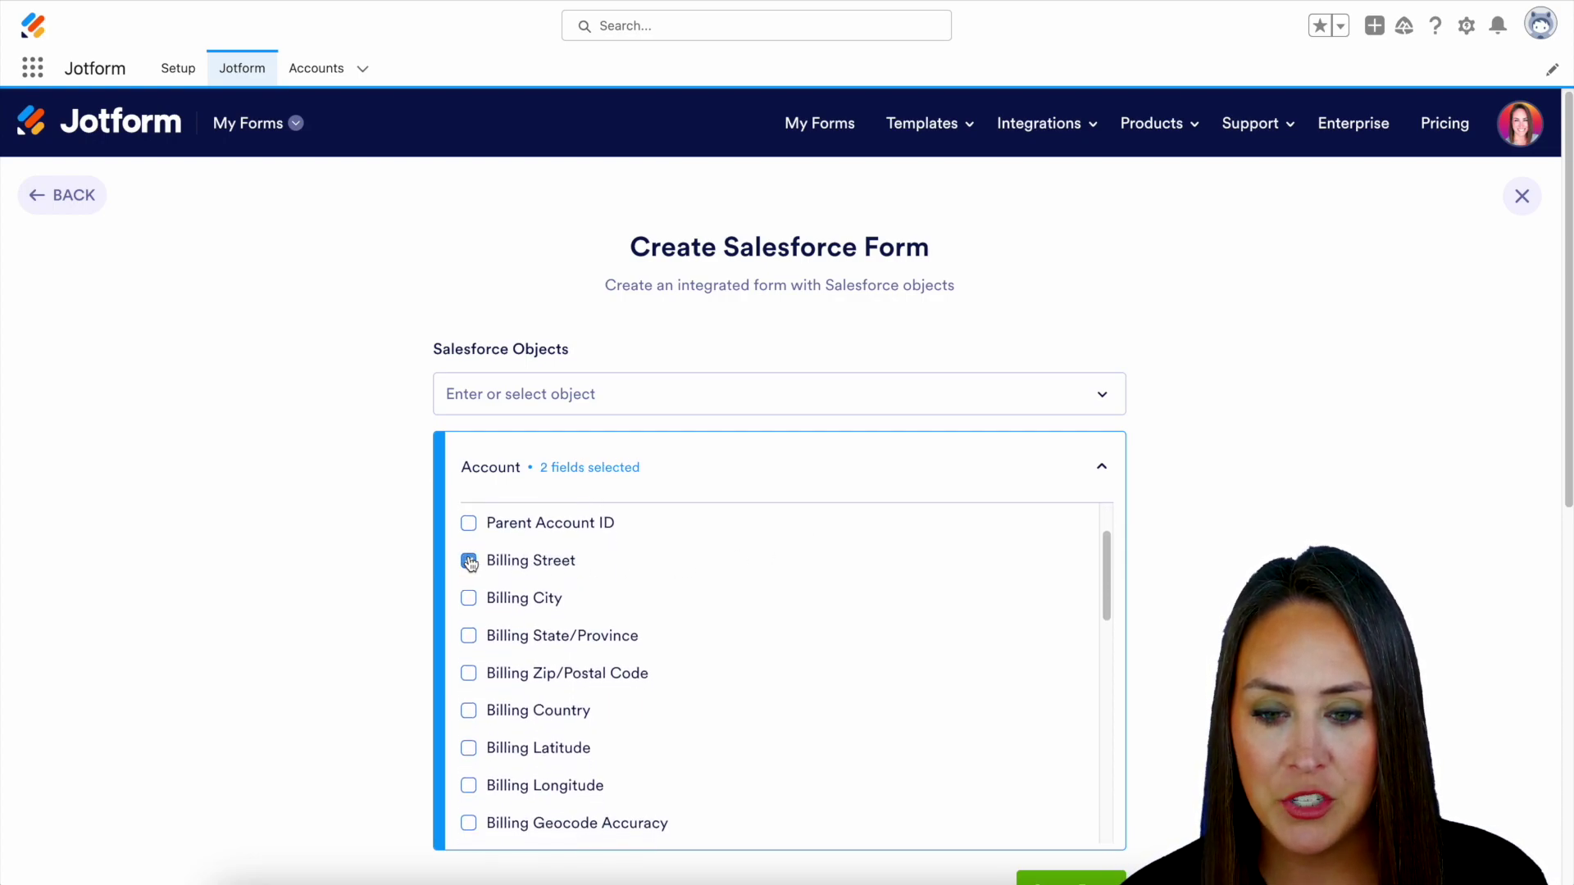
{"action": "left_click", "coordinate": [468, 598]}
{"action": "left_click", "coordinate": [468, 637]}
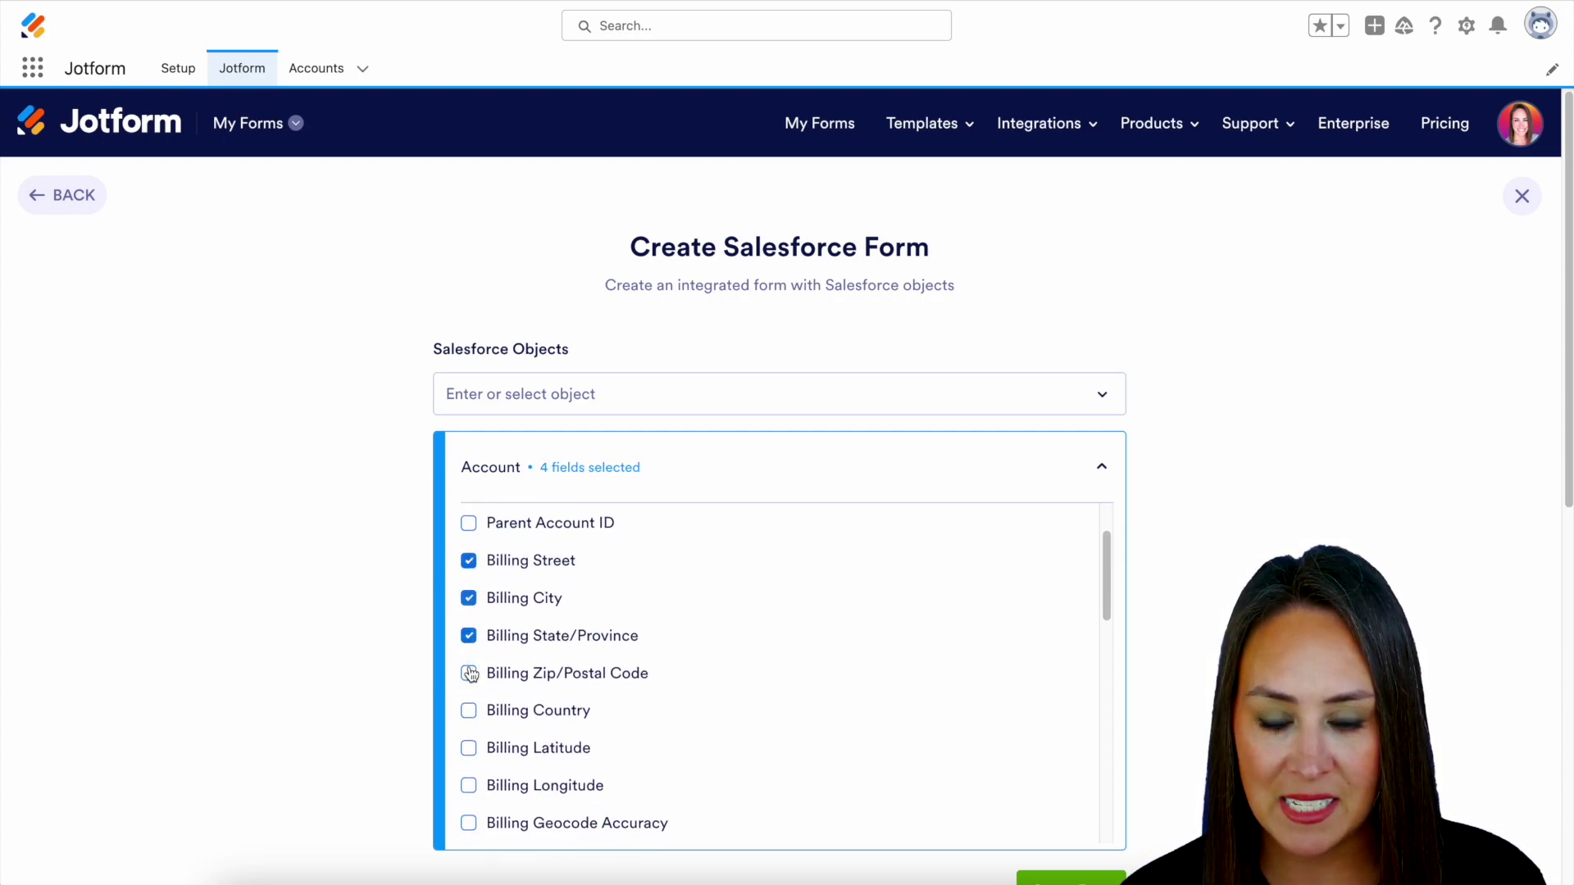
{"action": "left_click", "coordinate": [468, 673]}
{"action": "scroll", "coordinate": [931, 750], "scroll_direction": "down", "scroll_amount": 5}
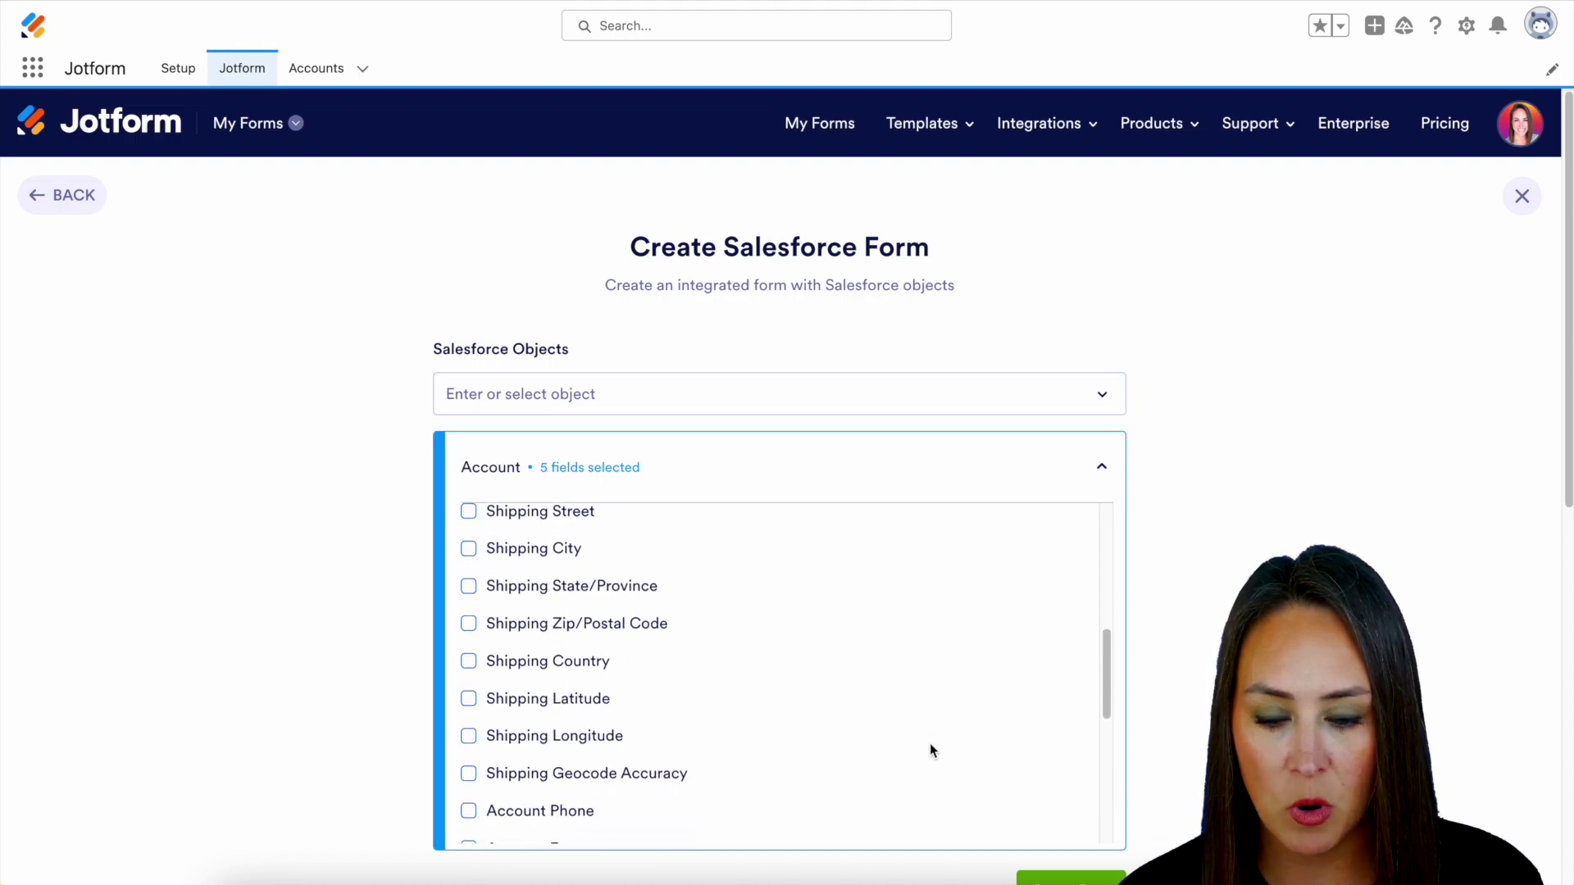
{"action": "scroll", "coordinate": [931, 750], "scroll_direction": "down", "scroll_amount": 3}
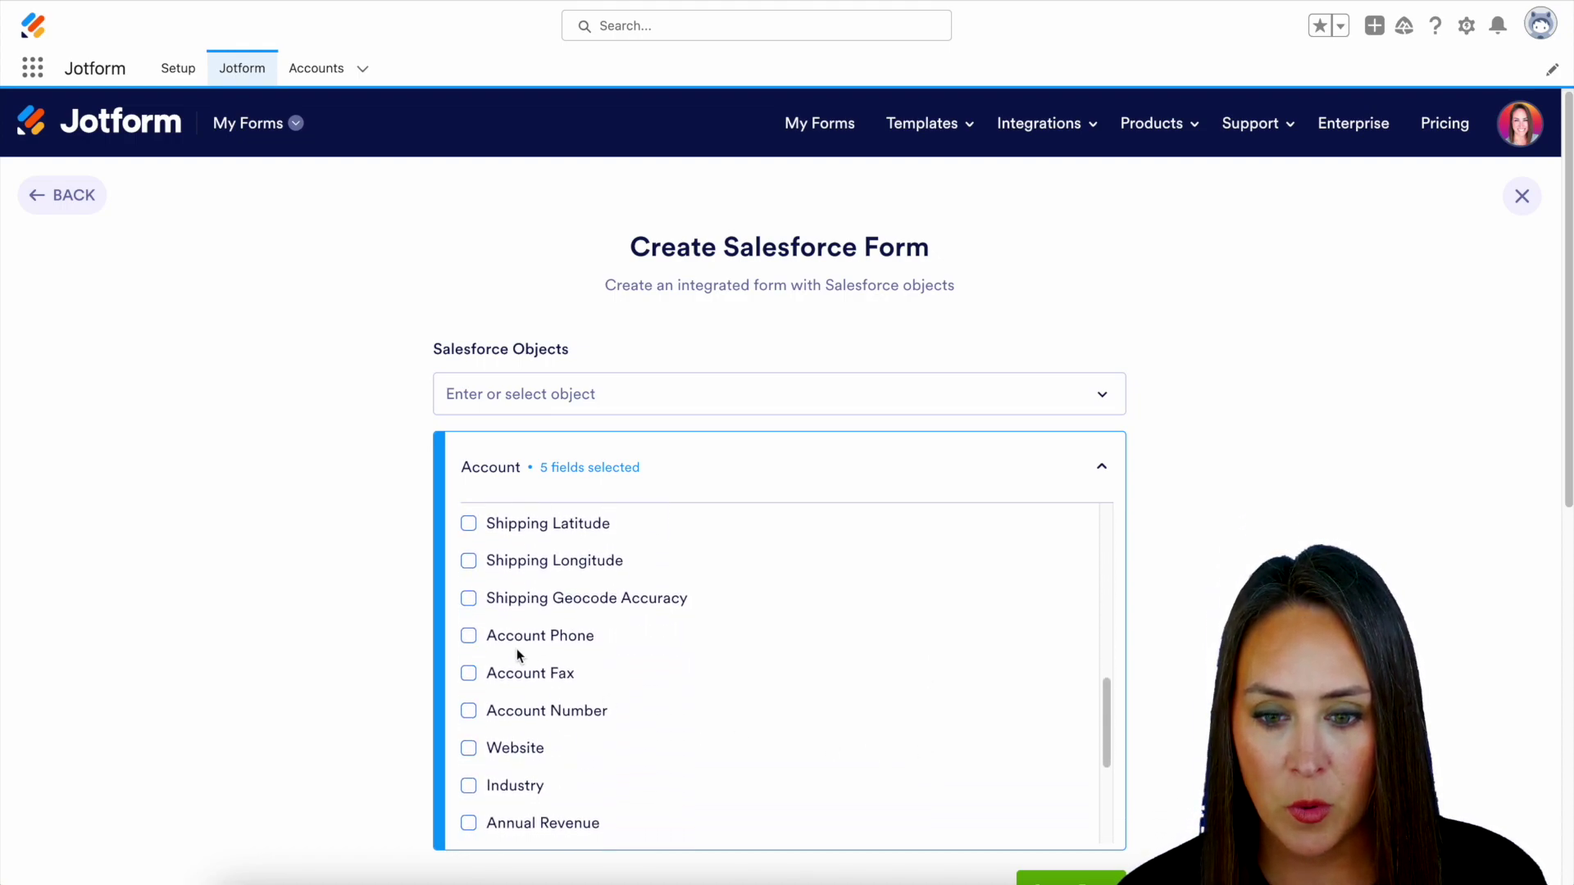
{"action": "left_click", "coordinate": [468, 637]}
{"action": "left_click", "coordinate": [483, 747]}
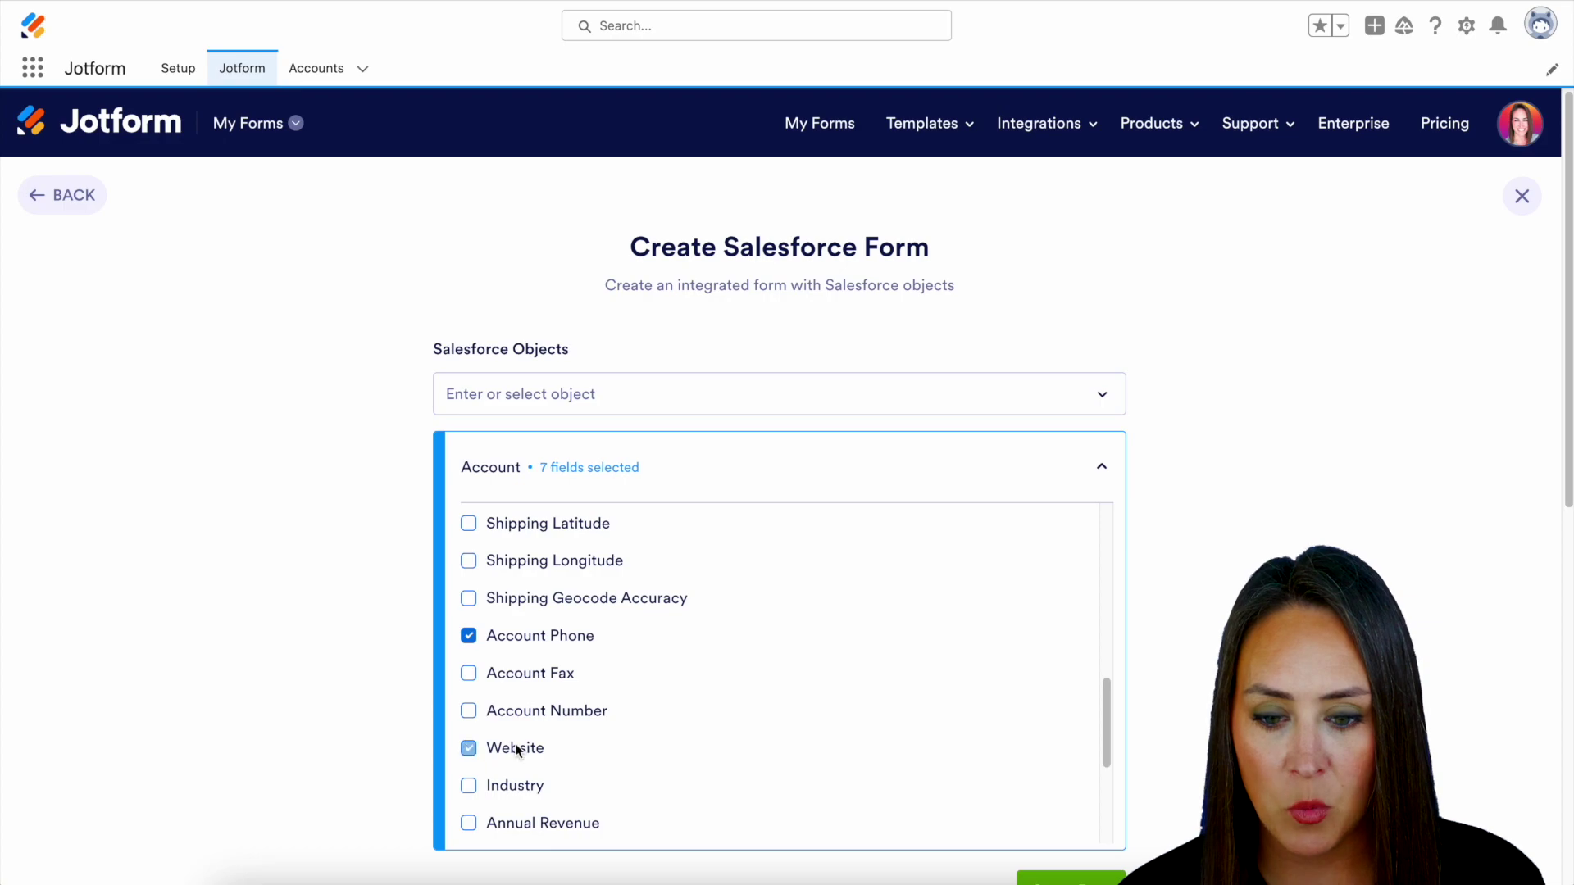
{"action": "scroll", "coordinate": [849, 761], "scroll_direction": "down", "scroll_amount": 5}
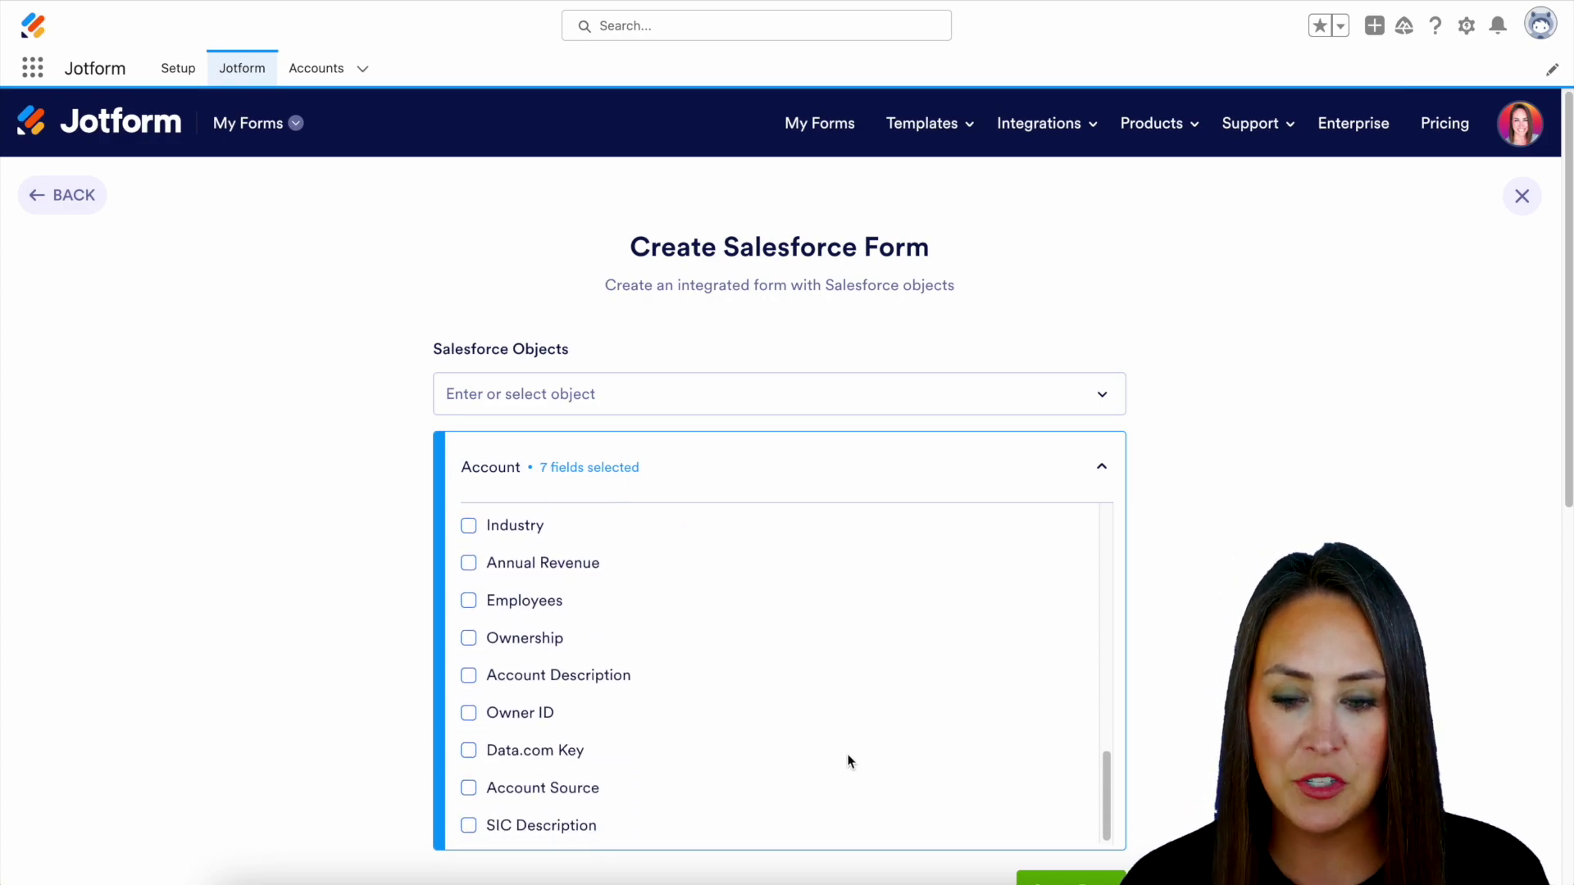
{"action": "scroll", "coordinate": [1057, 787], "scroll_direction": "down", "scroll_amount": 1}
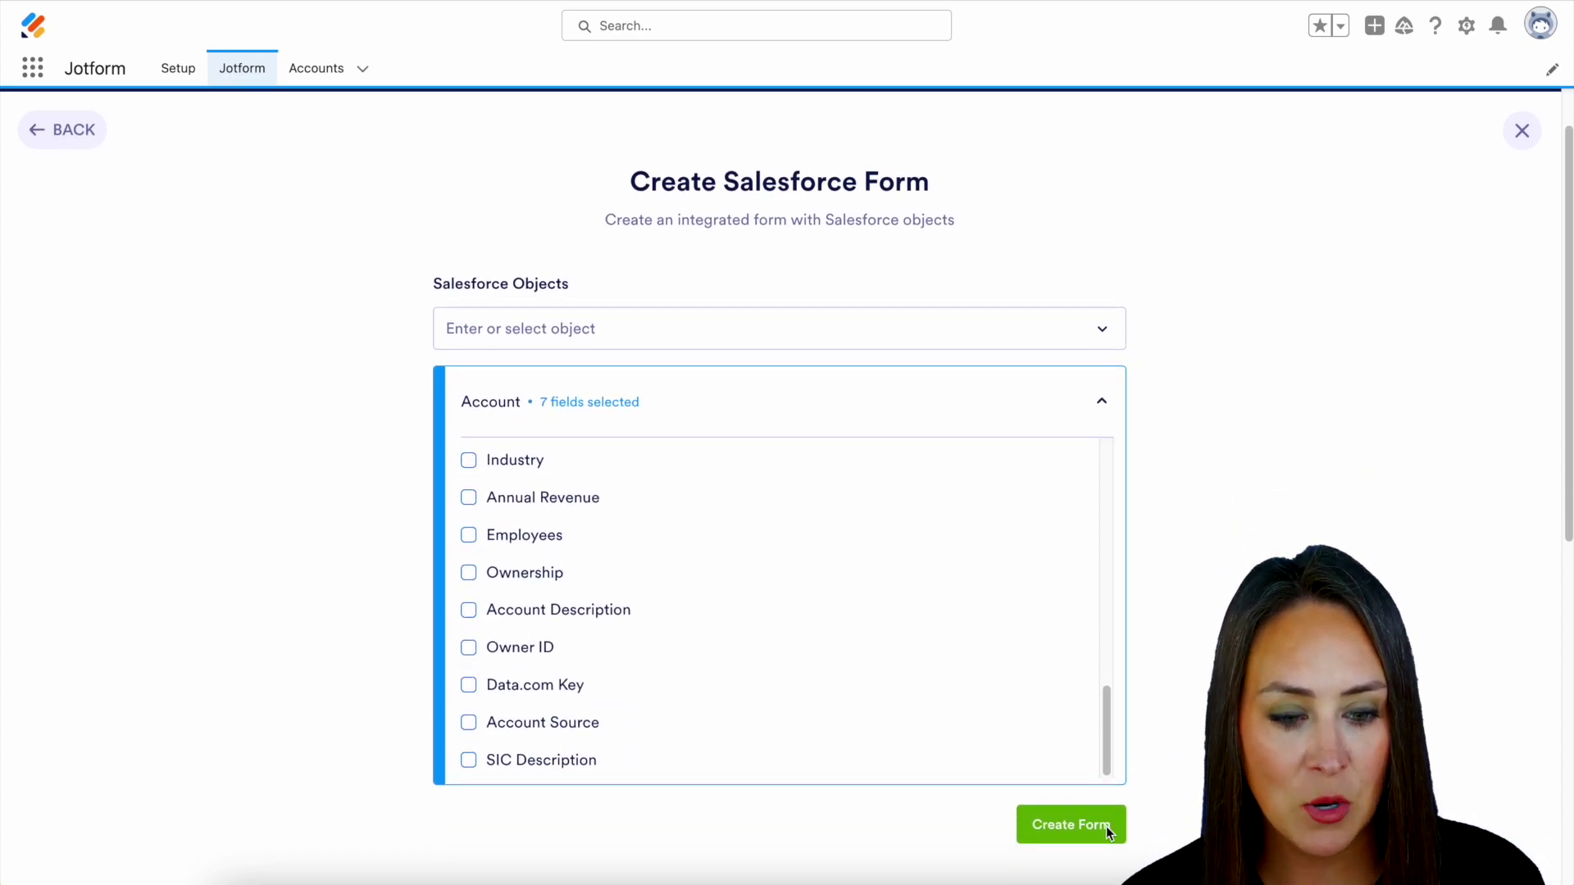
Generate the form from the chosen fields and set Billing Address to Required.
{"action": "left_click", "coordinate": [1063, 825]}
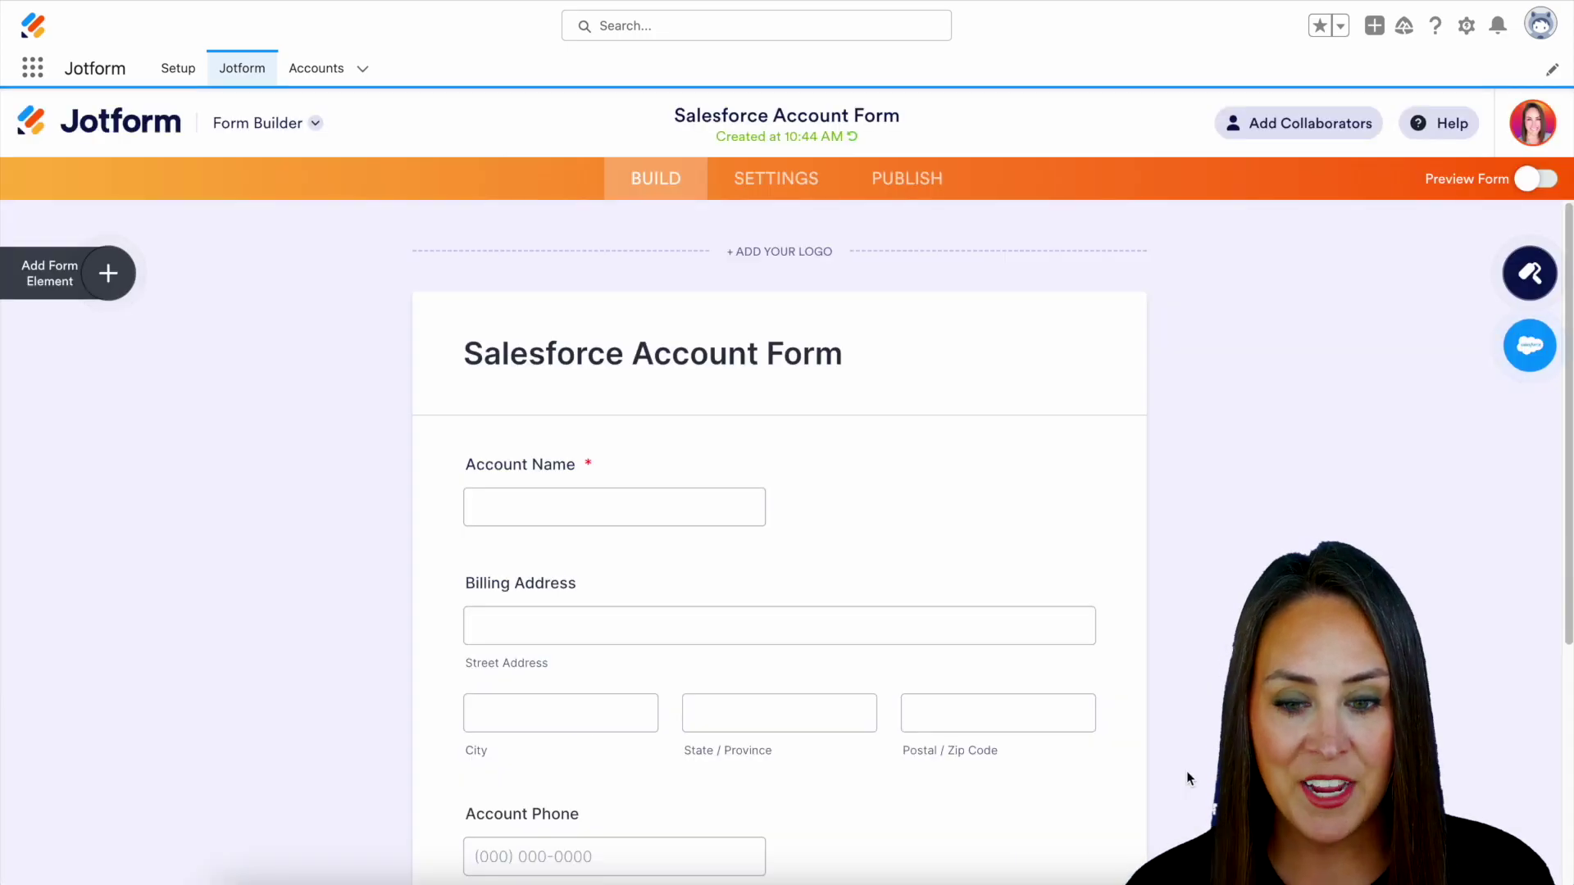
{"action": "scroll", "coordinate": [1187, 770], "scroll_direction": "down", "scroll_amount": 4}
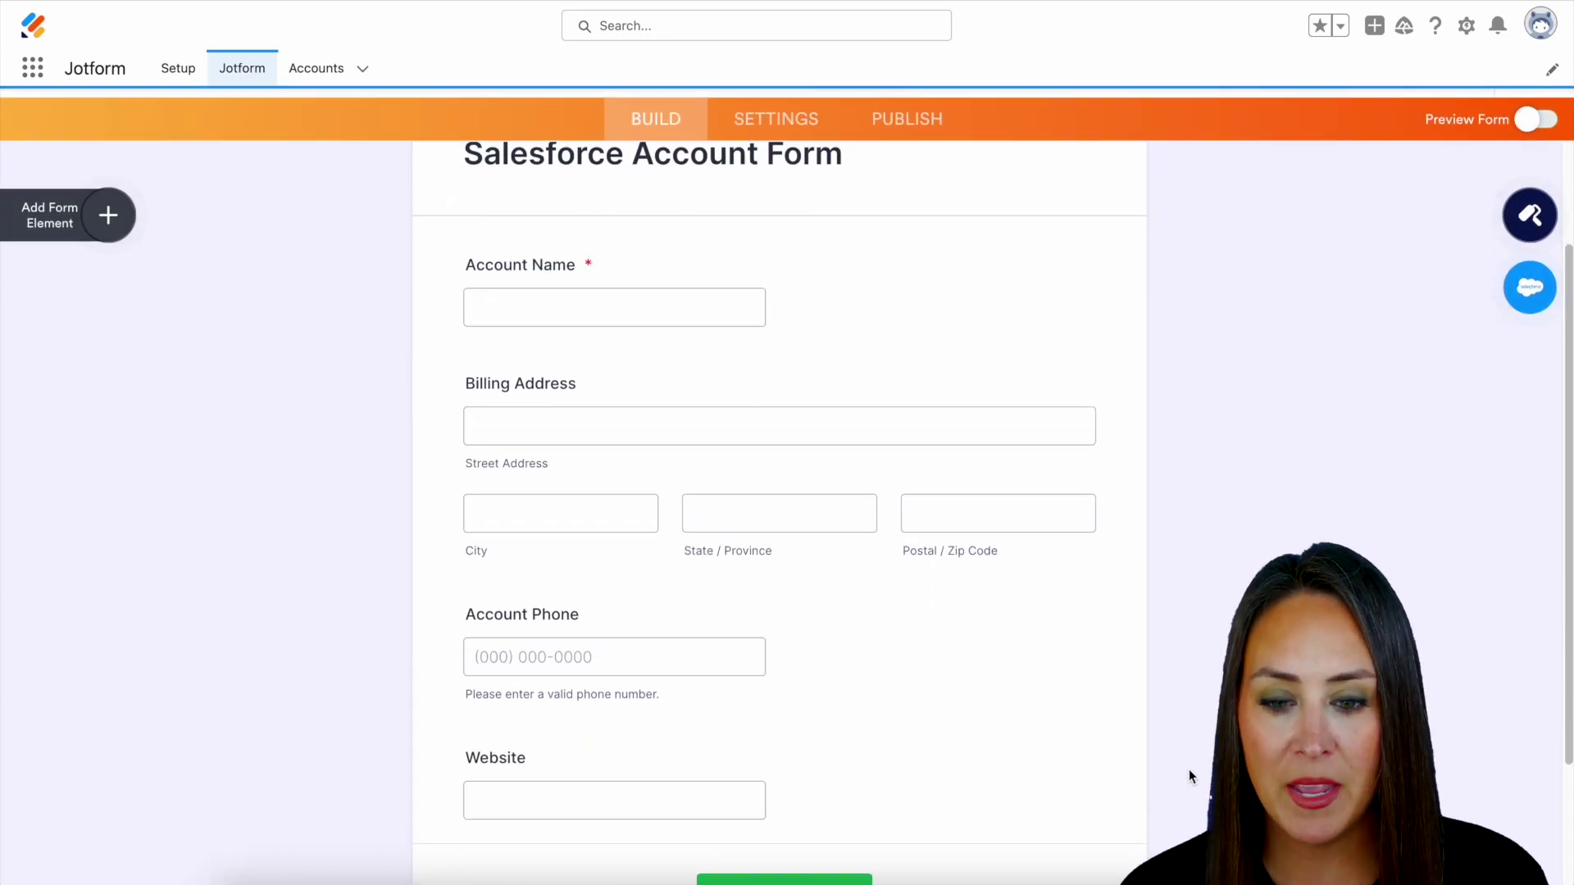
{"action": "scroll", "coordinate": [1079, 735], "scroll_direction": "up", "scroll_amount": 2}
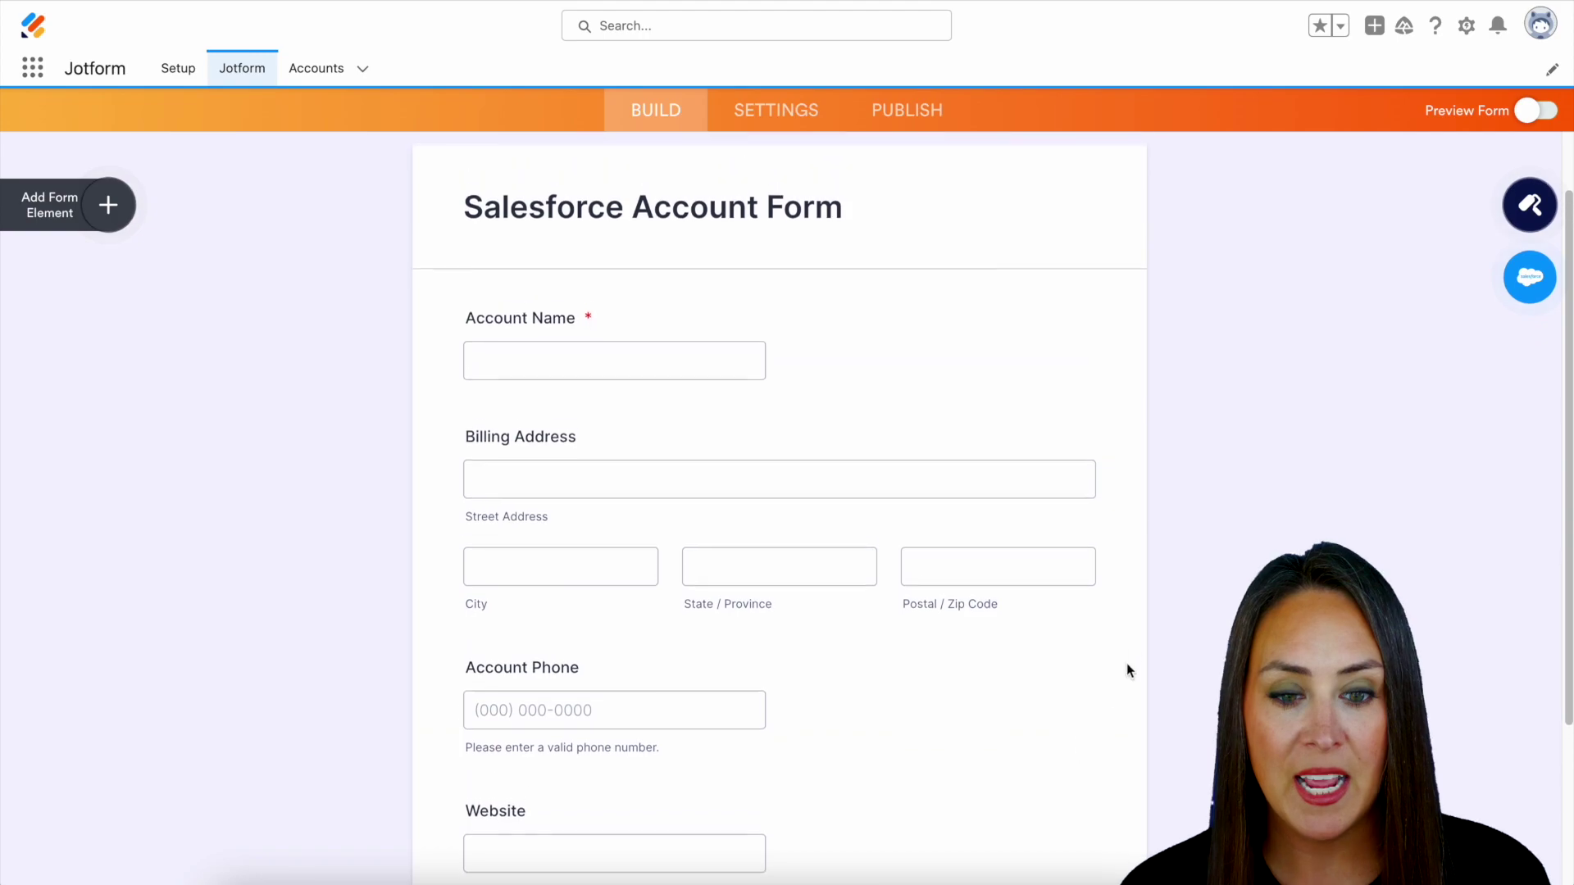
{"action": "left_click", "coordinate": [771, 529]}
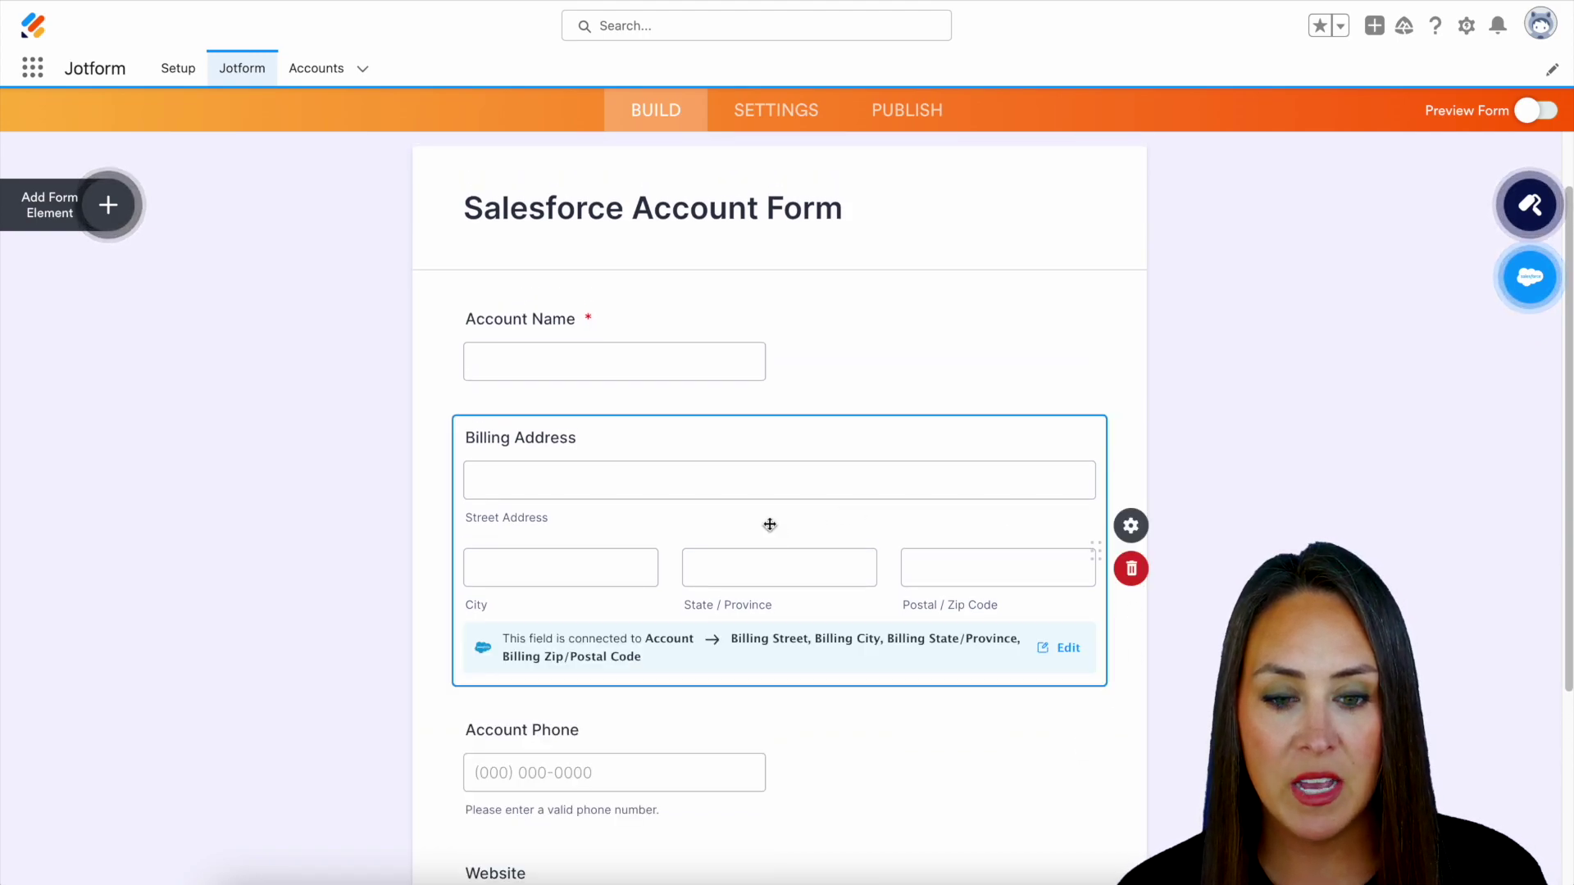
{"action": "left_click", "coordinate": [1138, 531]}
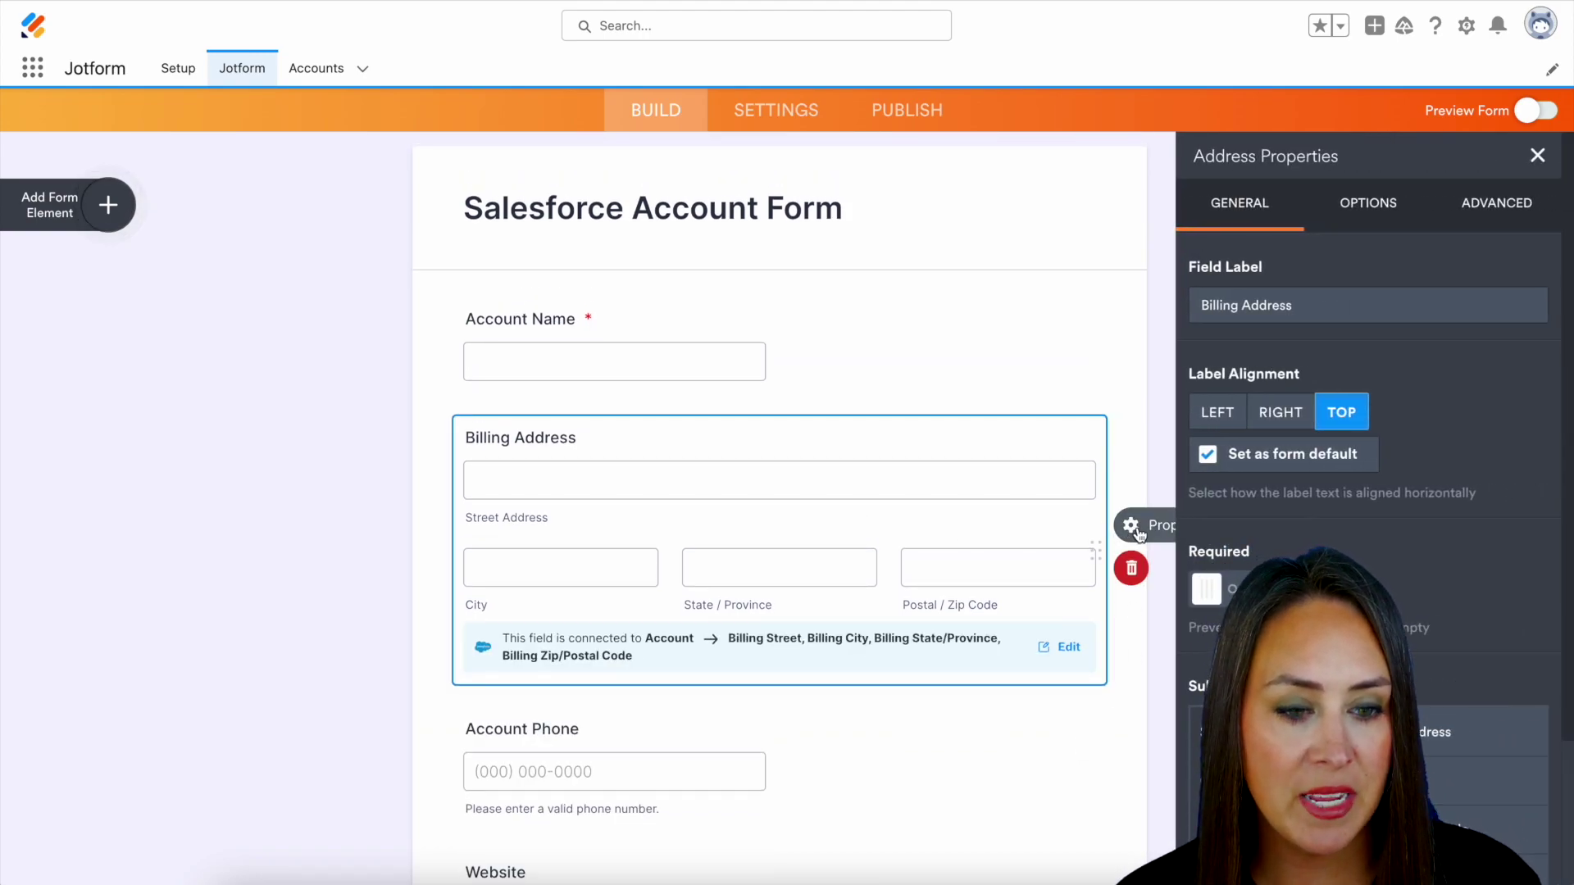
{"action": "left_click", "coordinate": [1208, 588]}
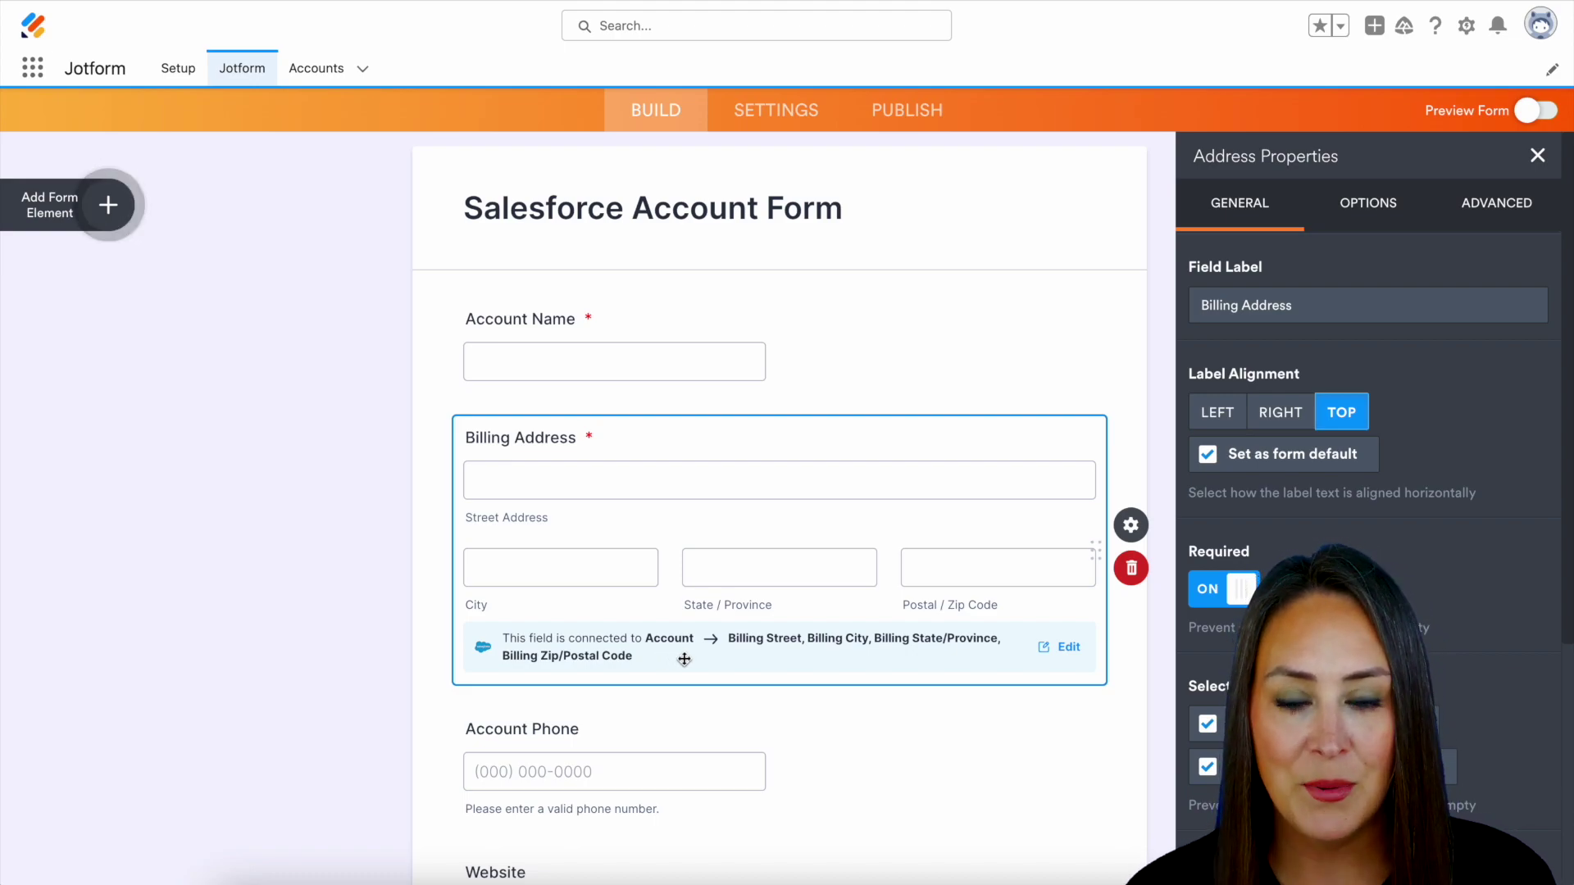
Preview the form, auto-fill sample account data, submit it, then leave preview.
{"action": "left_click", "coordinate": [1535, 113]}
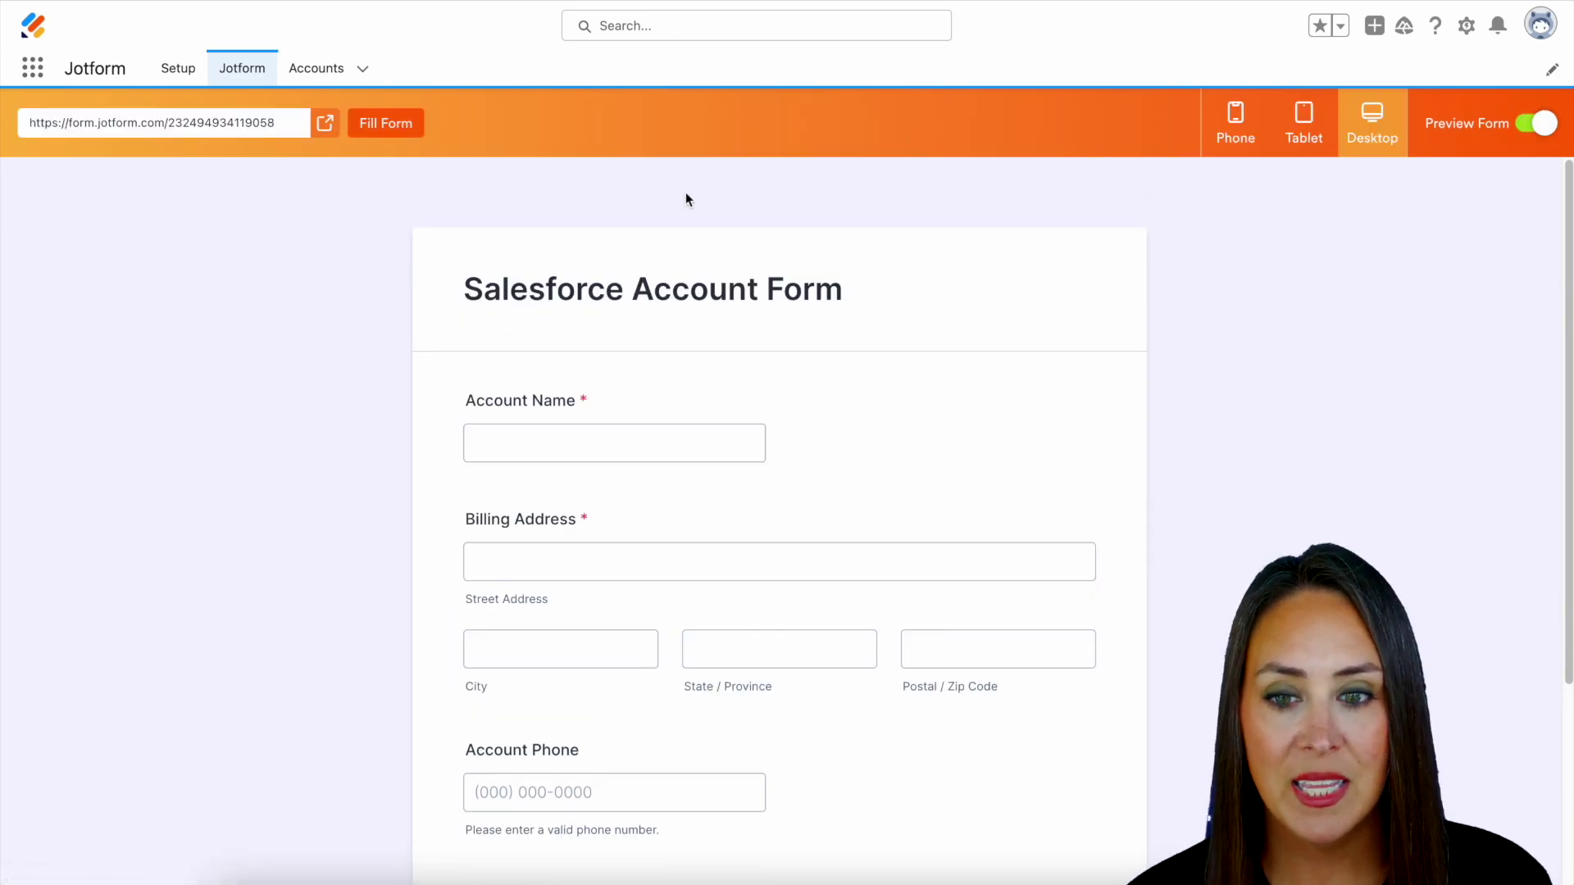
{"action": "left_click", "coordinate": [371, 127]}
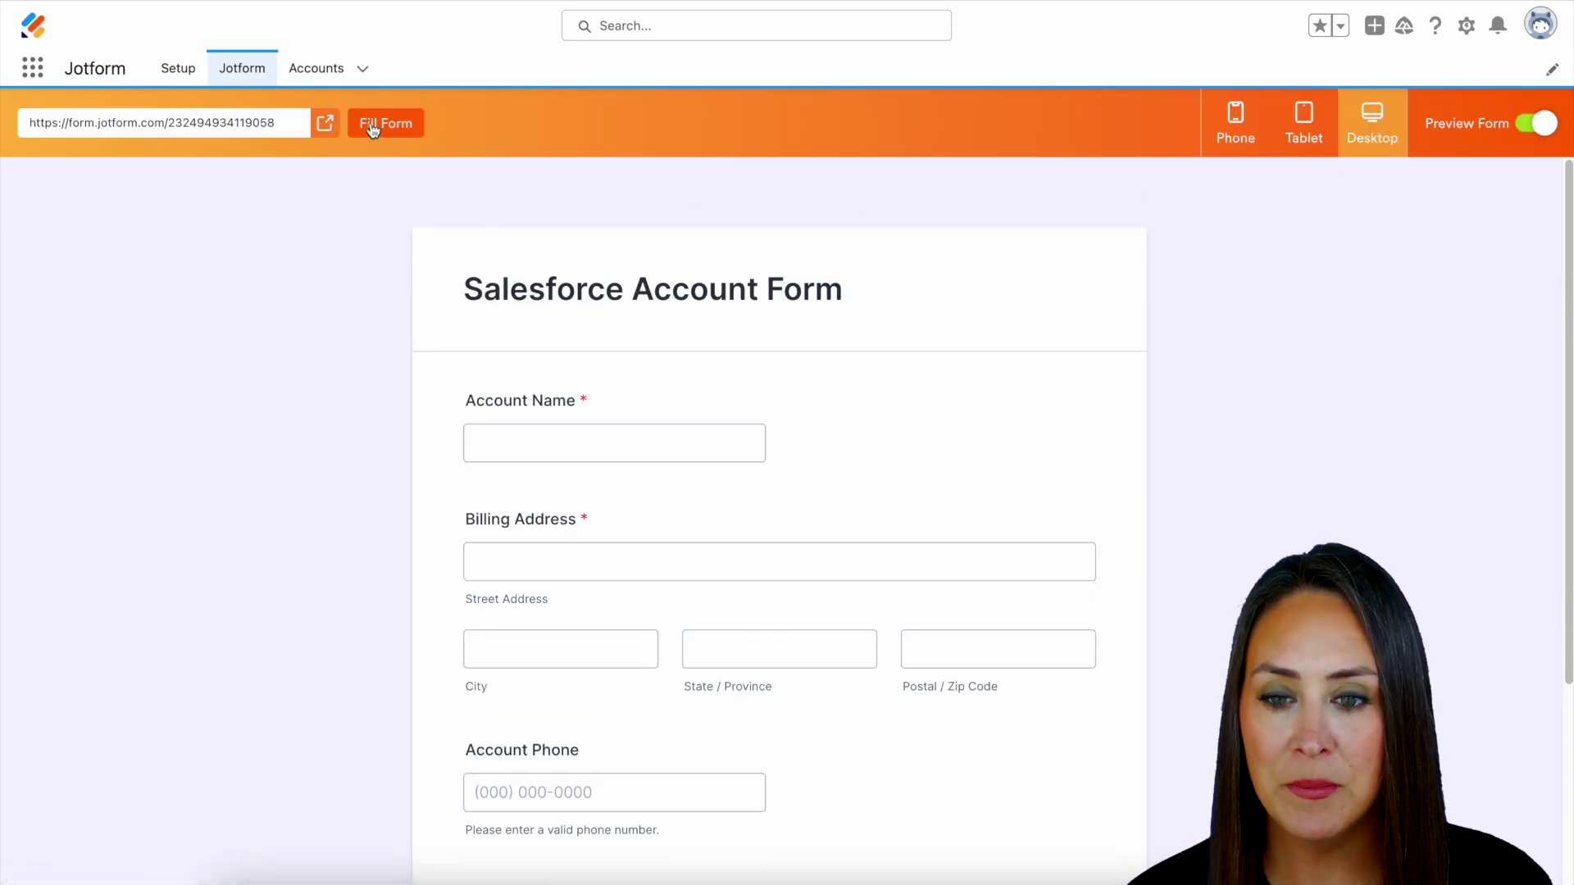
{"action": "scroll", "coordinate": [396, 307], "scroll_direction": "down", "scroll_amount": 3}
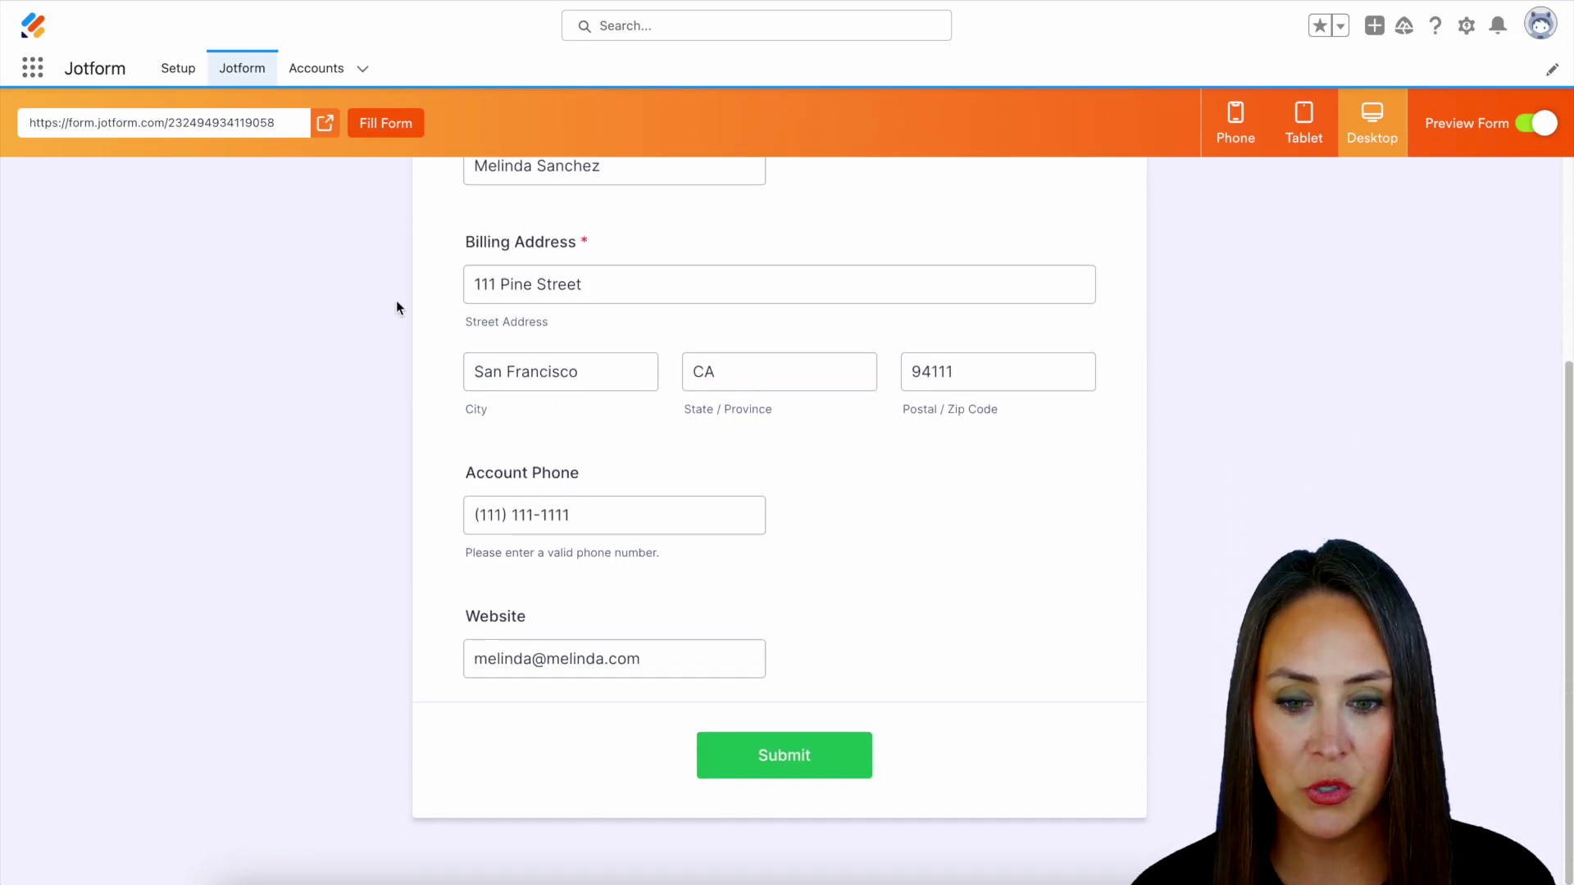
{"action": "left_click", "coordinate": [822, 756]}
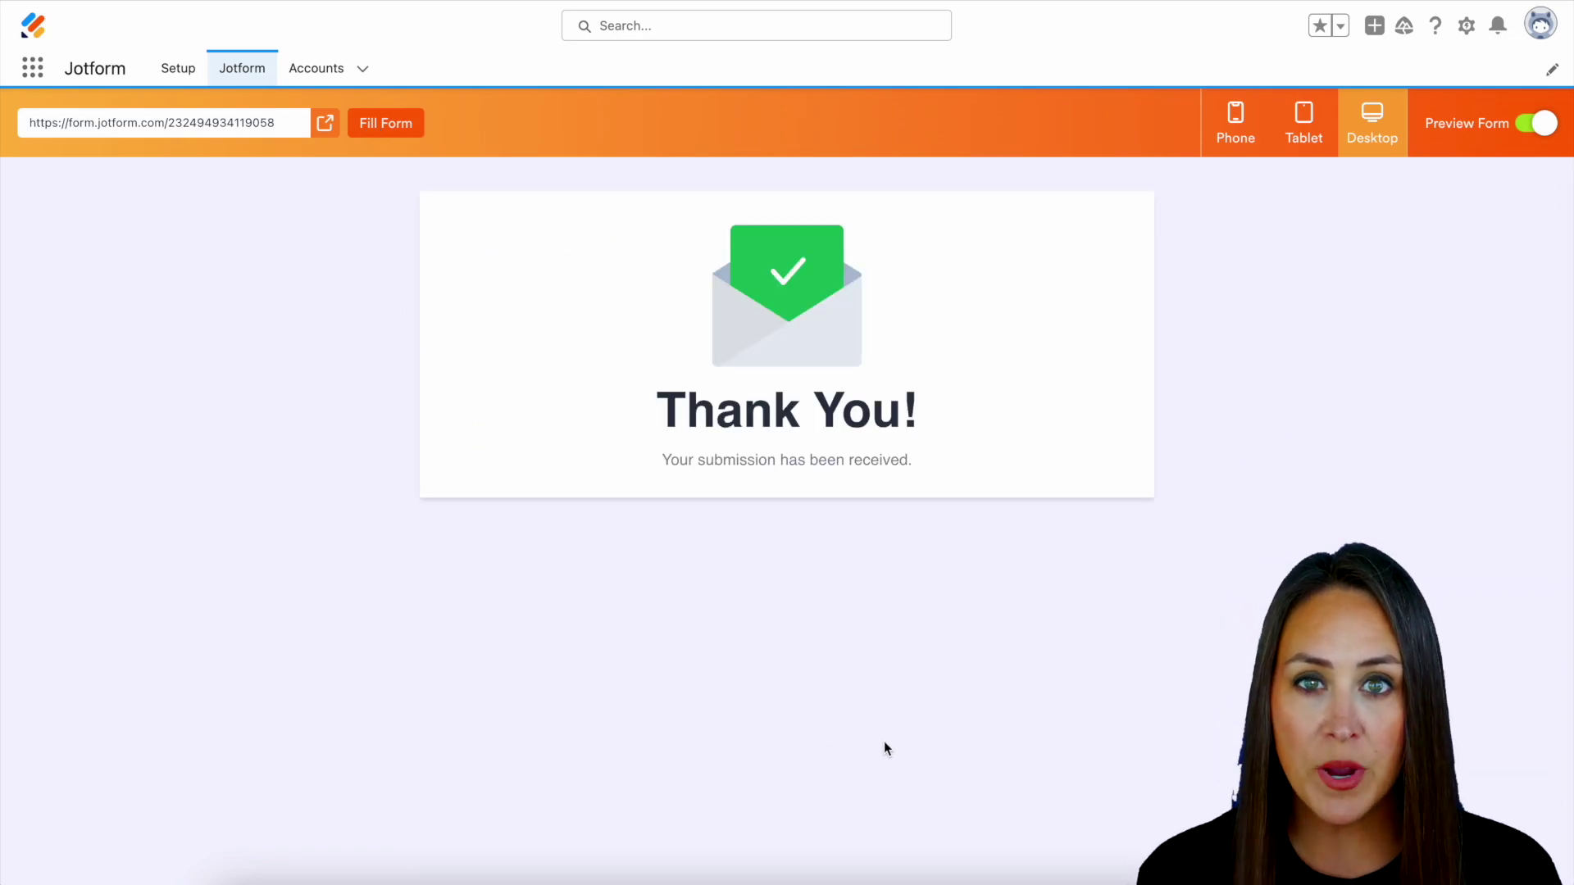
{"action": "left_click", "coordinate": [1538, 125]}
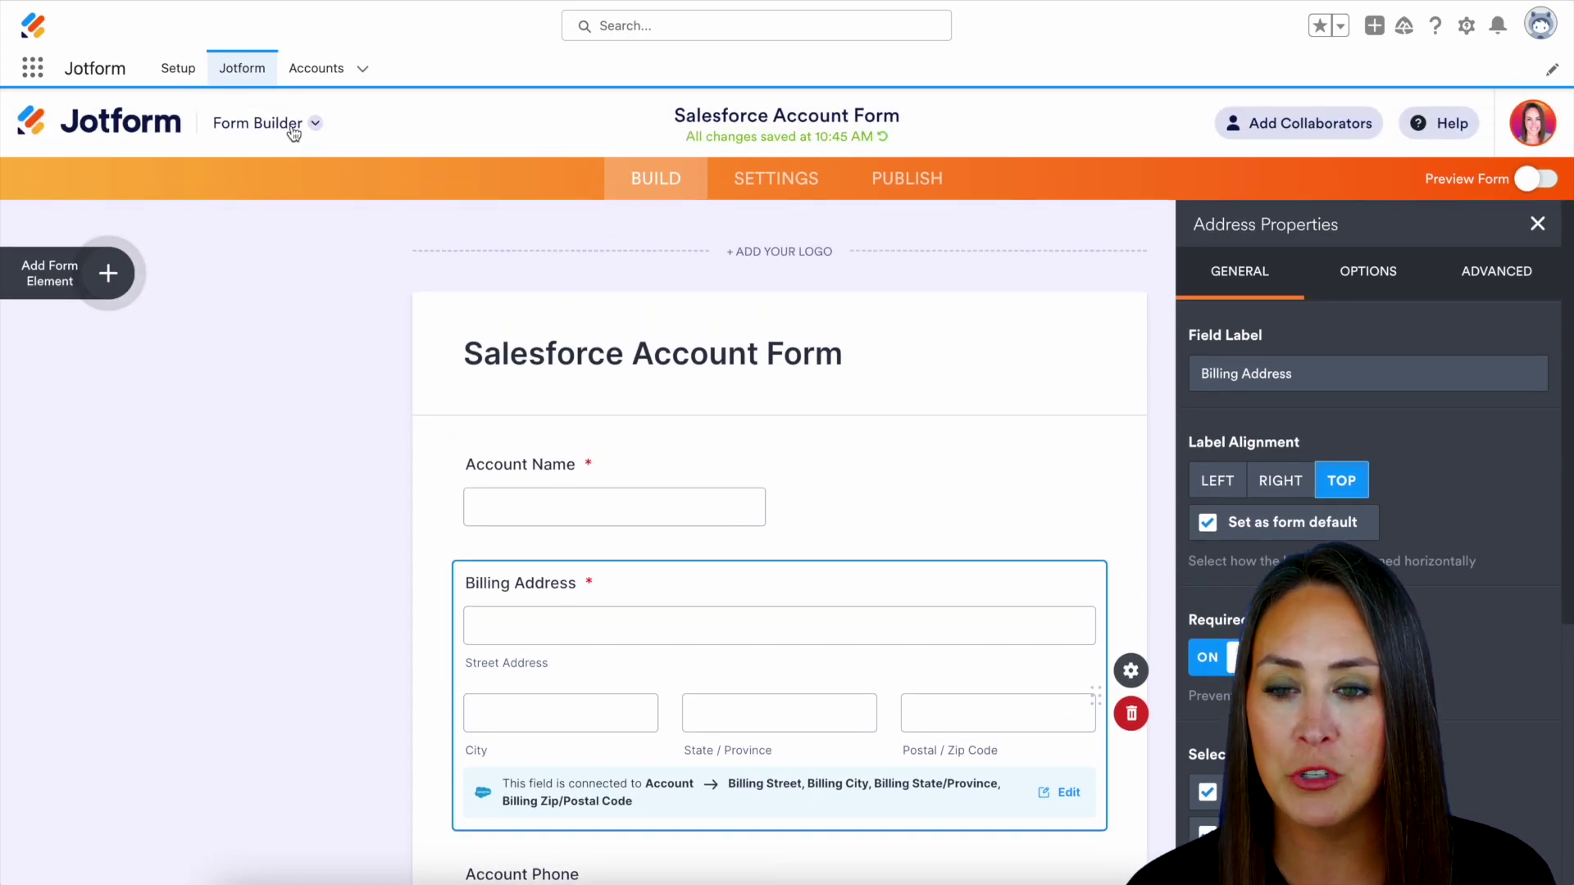
Switch from Form Builder to Jotform Tables to see the test submission.
{"action": "left_click", "coordinate": [293, 131]}
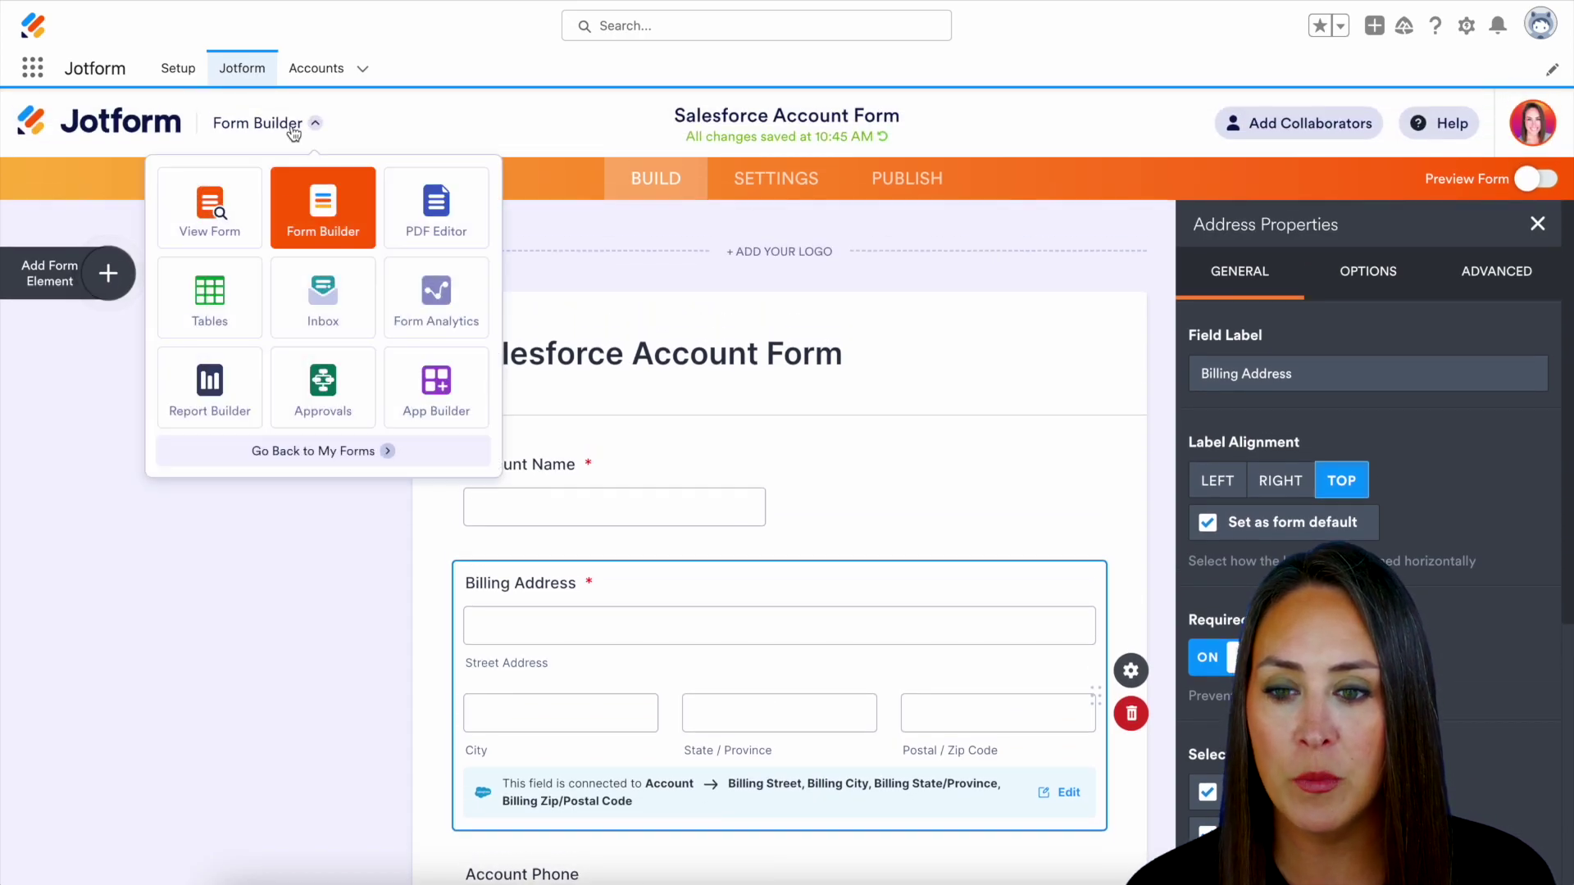
{"action": "left_click", "coordinate": [209, 299]}
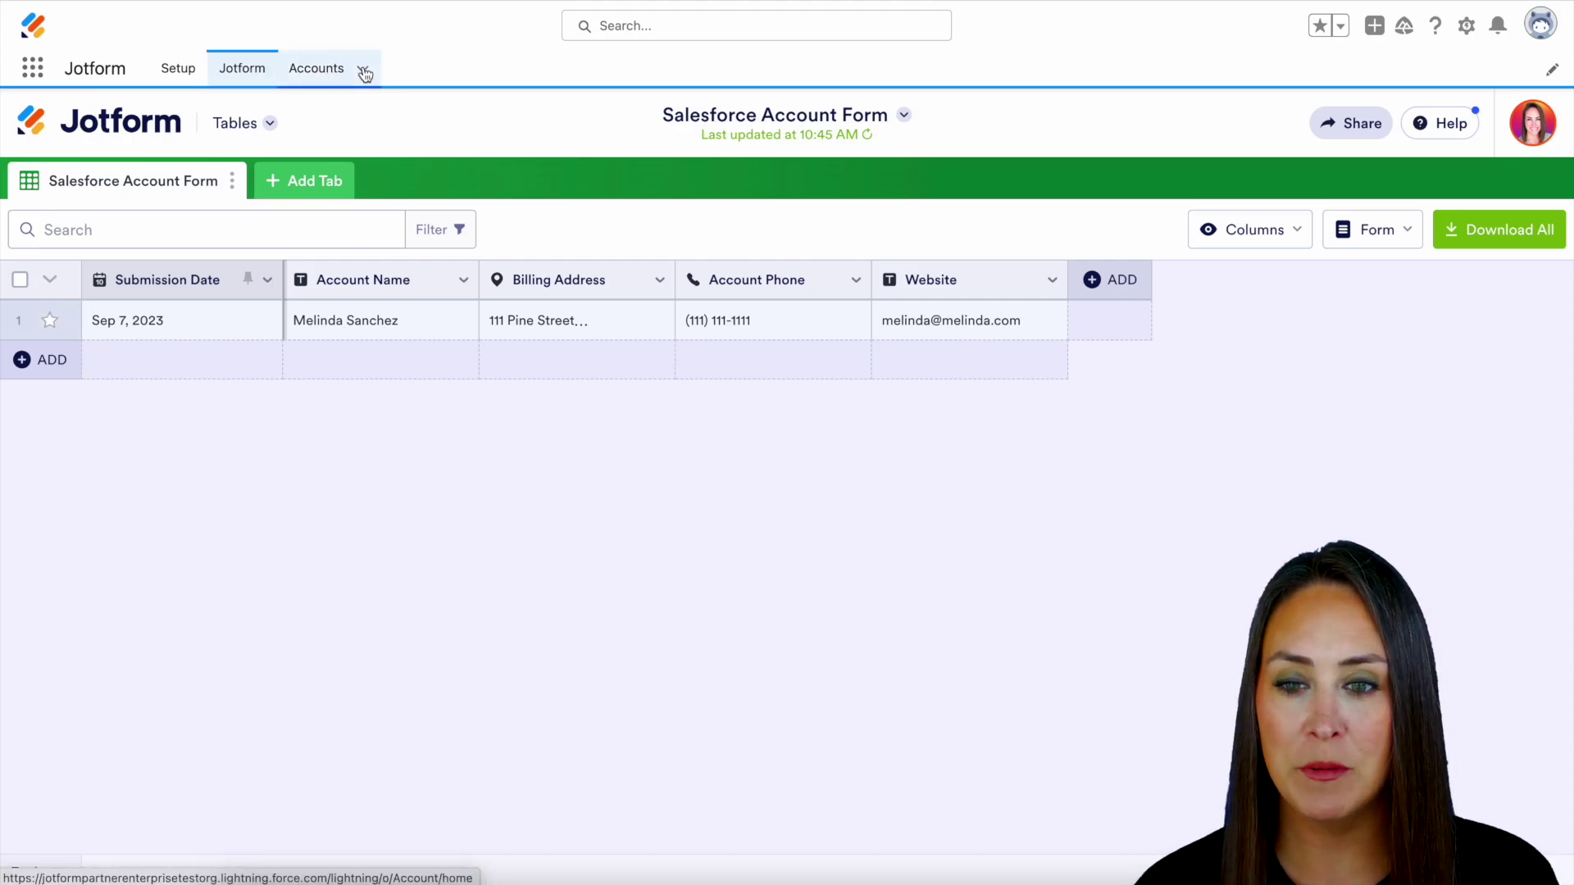
Open the new account's record from Salesforce's All Accounts list.
{"action": "left_click", "coordinate": [323, 72]}
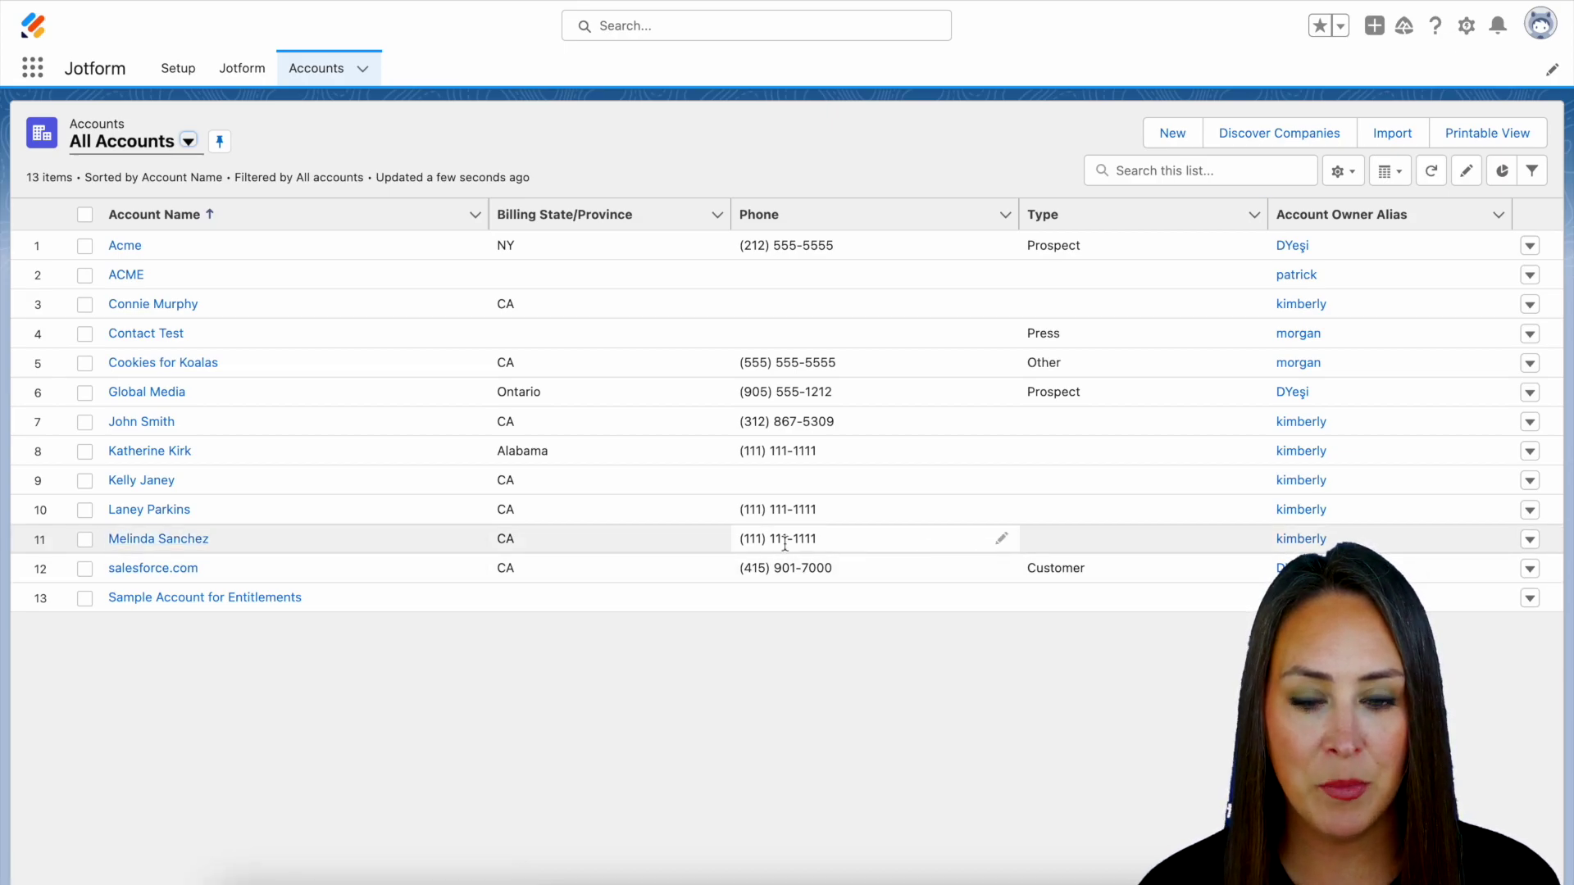
{"action": "left_click", "coordinate": [150, 540]}
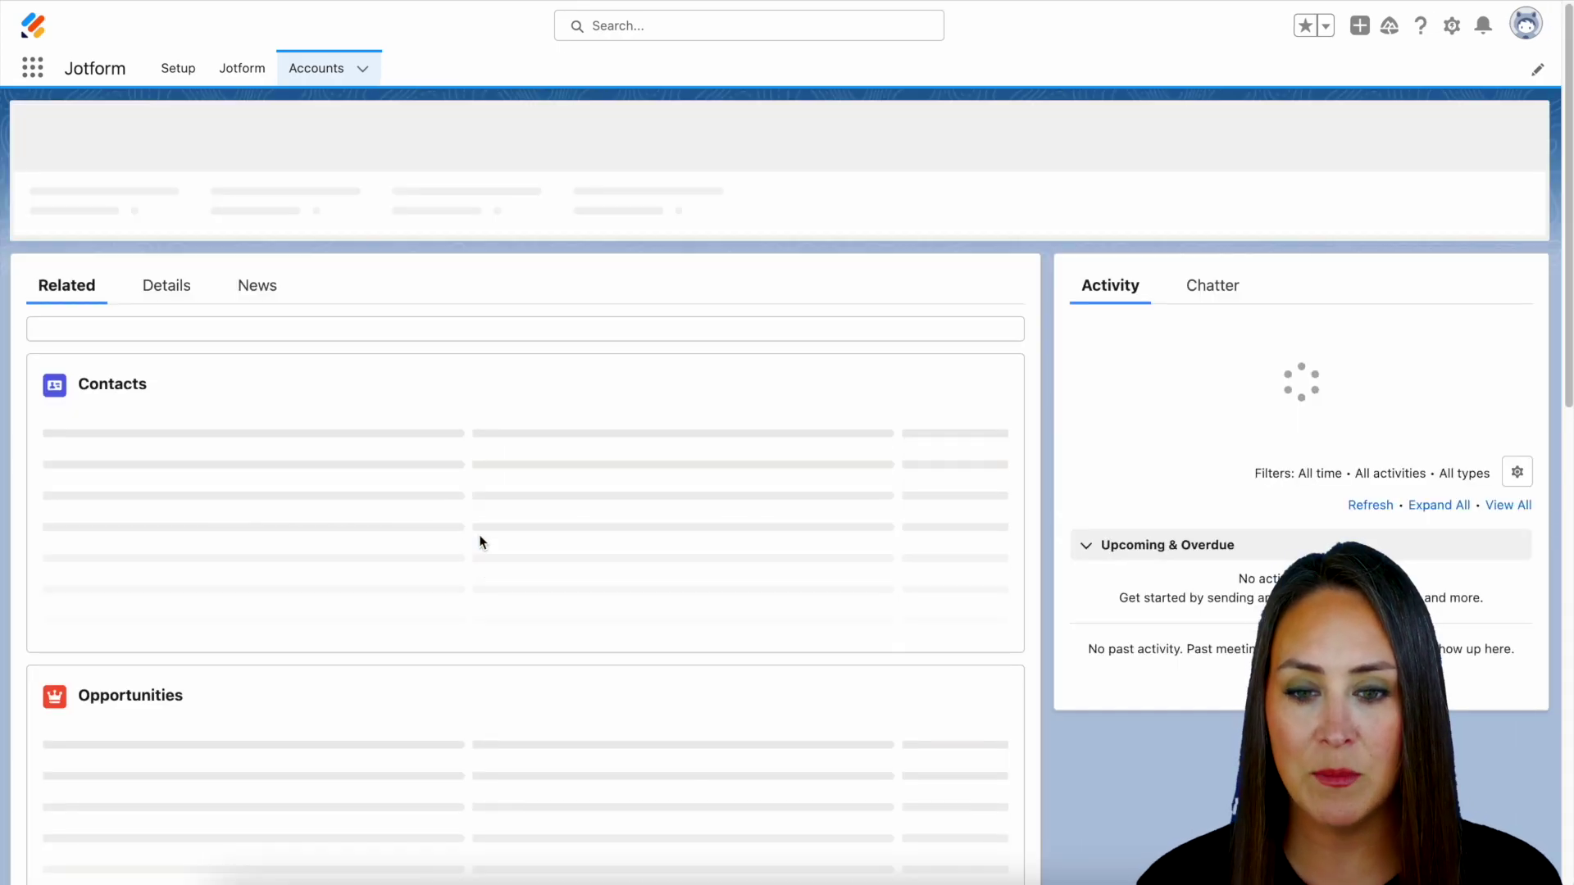